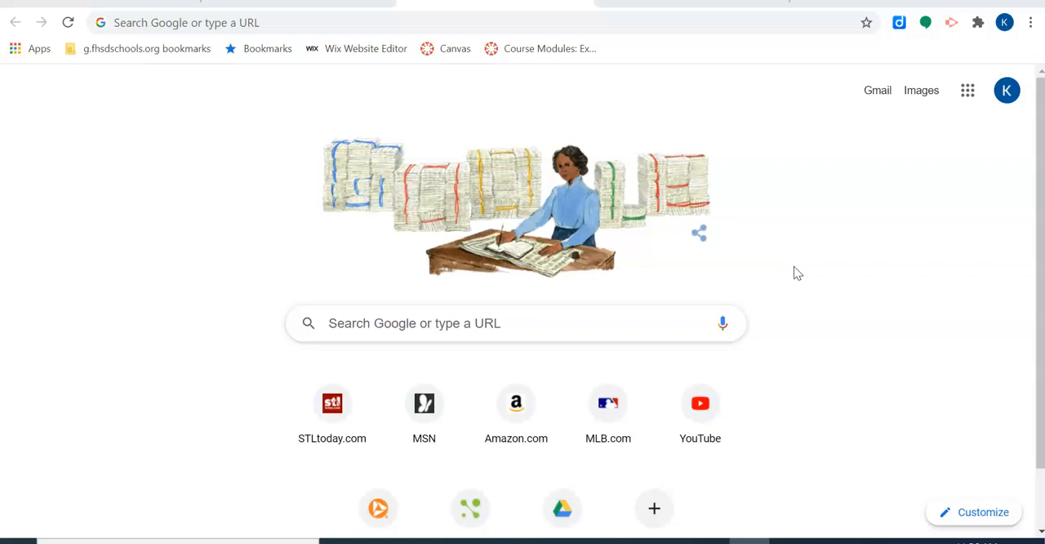
Step: Open SketchUp for Schools from the Google apps and create a new model with Simple Template - Feet and Inches
{"action": "left_click", "coordinate": [970, 95]}
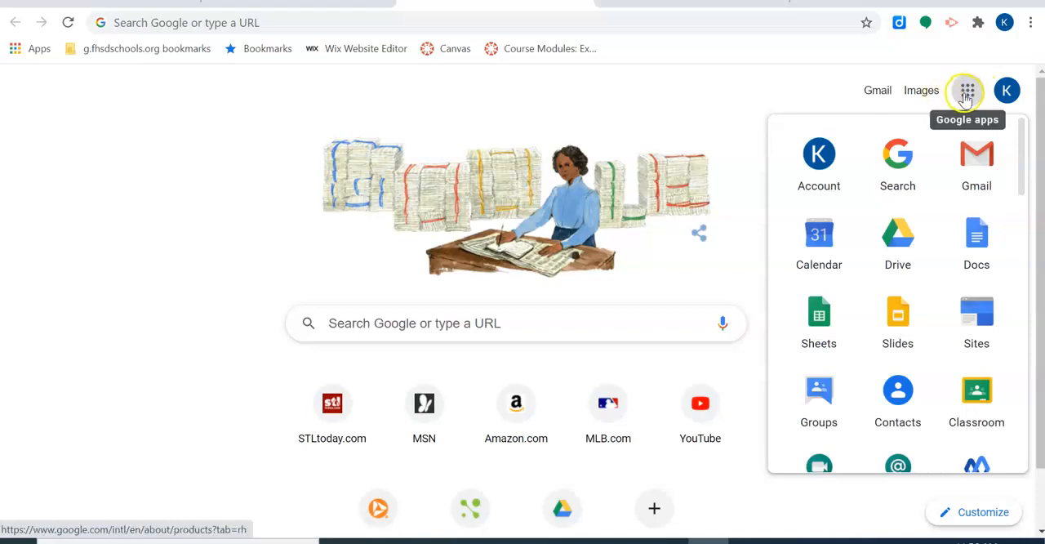
{"action": "scroll", "coordinate": [956, 187], "scroll_direction": "down", "scroll_amount": 10}
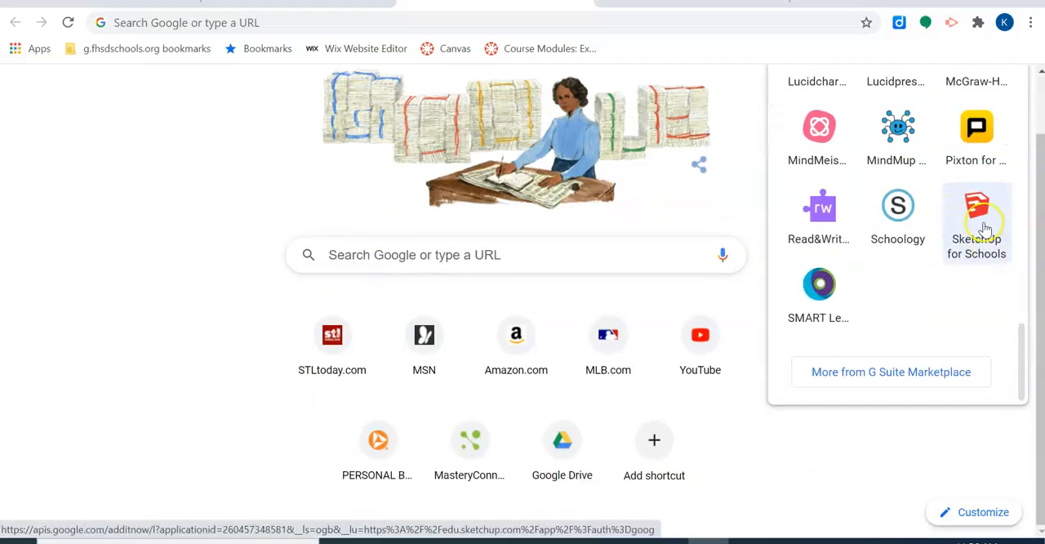
{"action": "left_click", "coordinate": [984, 224]}
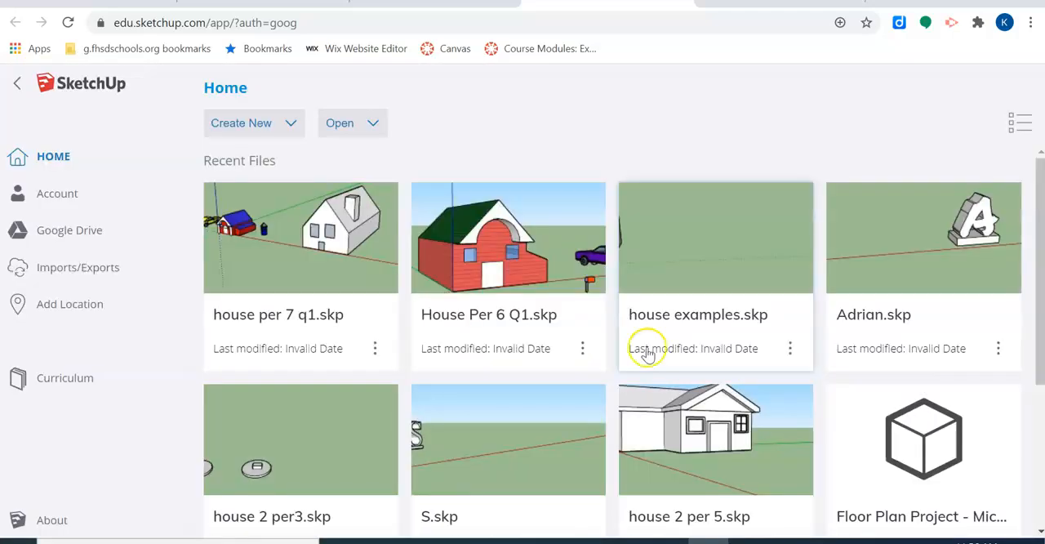
{"action": "left_click", "coordinate": [287, 124]}
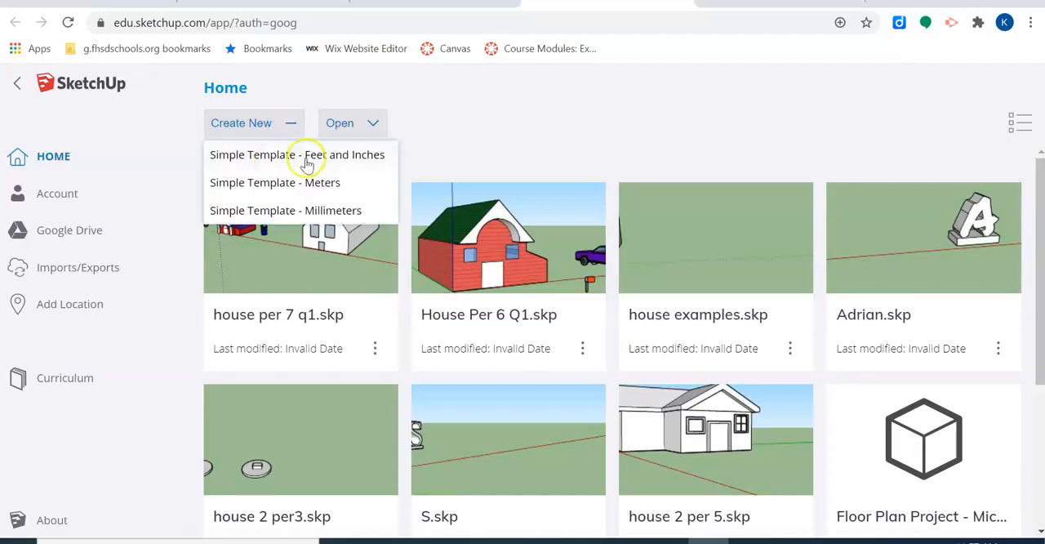
{"action": "left_click", "coordinate": [307, 157]}
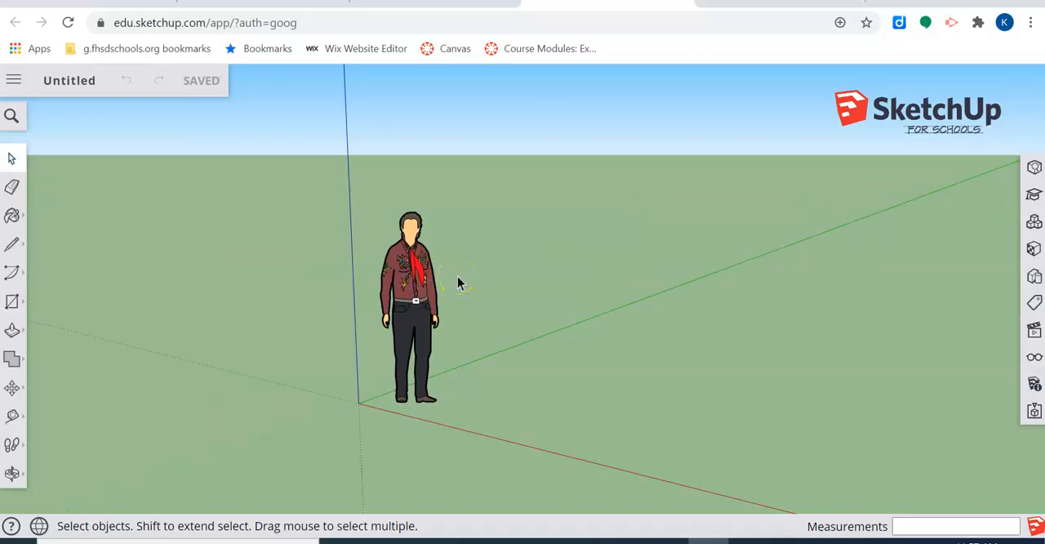
{"action": "scroll", "coordinate": [565, 234], "scroll_direction": "down", "scroll_amount": 3}
{"action": "mouse_move", "coordinate": [564, 234]}
{"action": "middle_mouse_down"}
{"action": "mouse_move", "coordinate": [560, 224]}
{"action": "mouse_move", "coordinate": [541, 234]}
{"action": "mouse_move", "coordinate": [525, 260]}
{"action": "middle_mouse_up"}
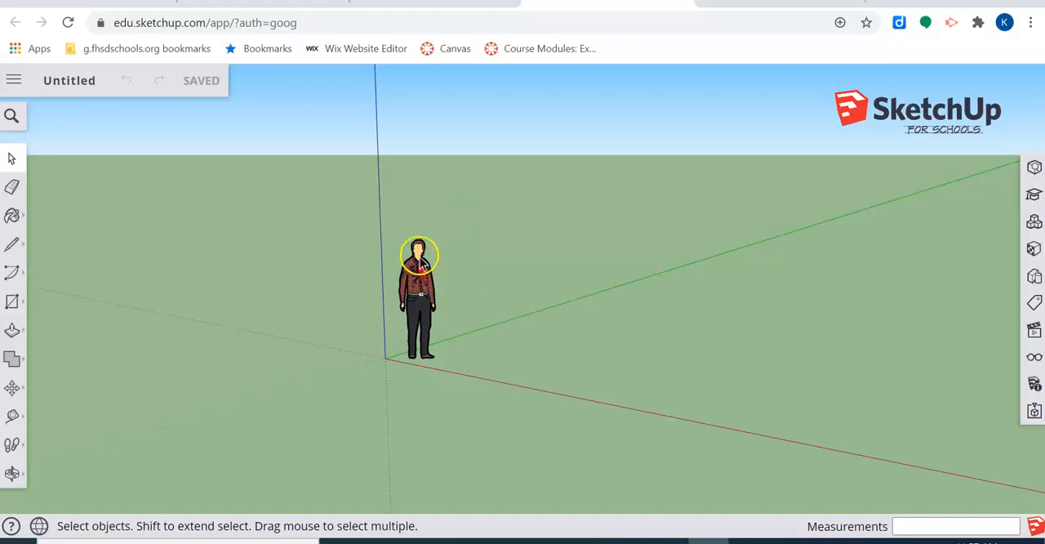
{"action": "right_click", "coordinate": [420, 255]}
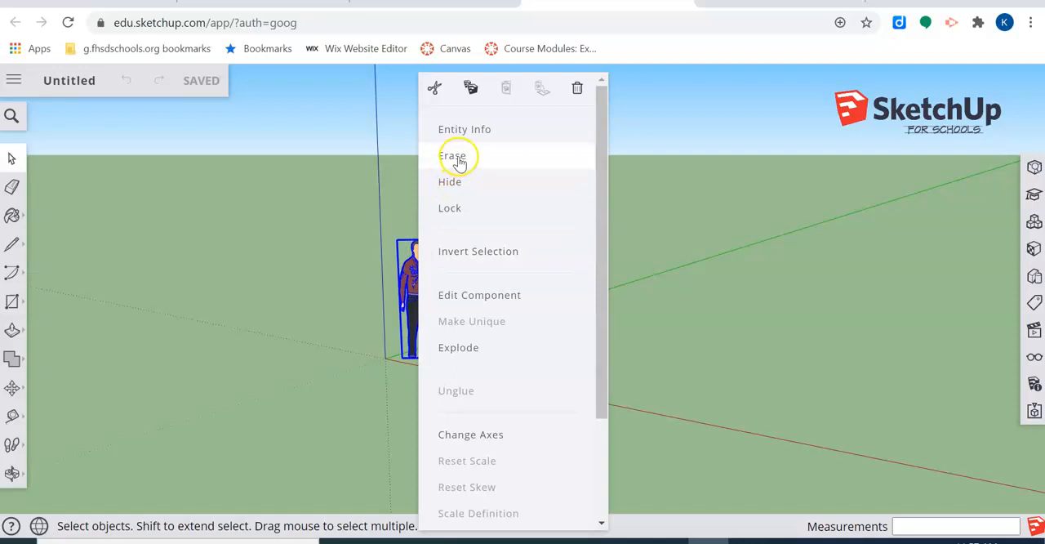
{"action": "left_click", "coordinate": [338, 174]}
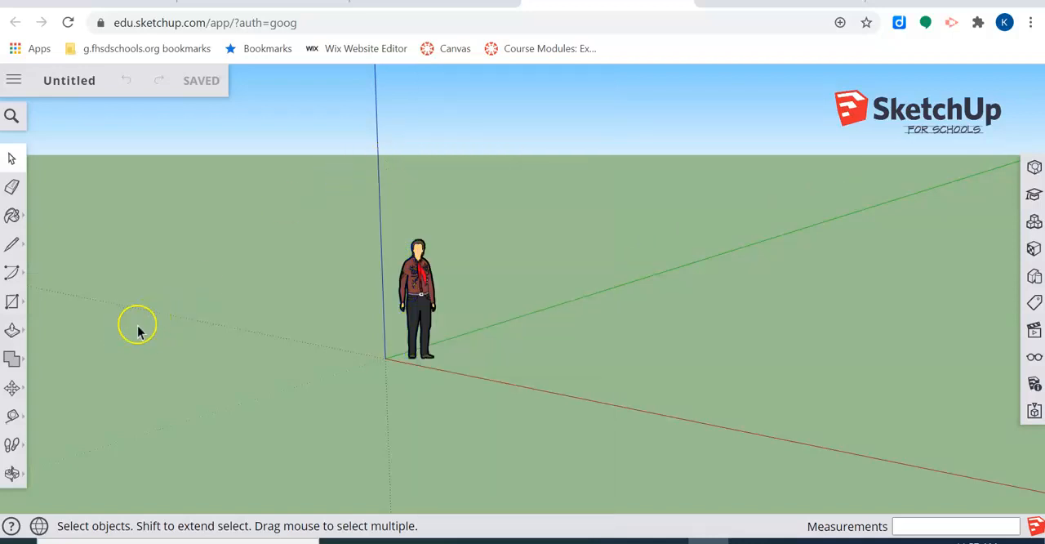
Step: Draw a rectangle on the ground from the origin, about 17' along the red axis by 38' along the green axis
{"action": "left_click", "coordinate": [11, 302]}
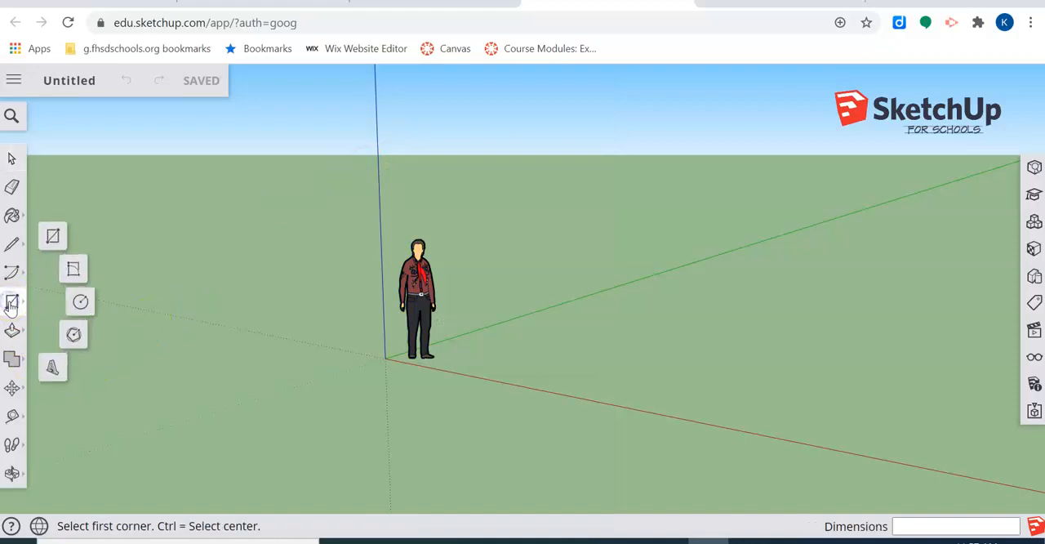
{"action": "left_click", "coordinate": [53, 236]}
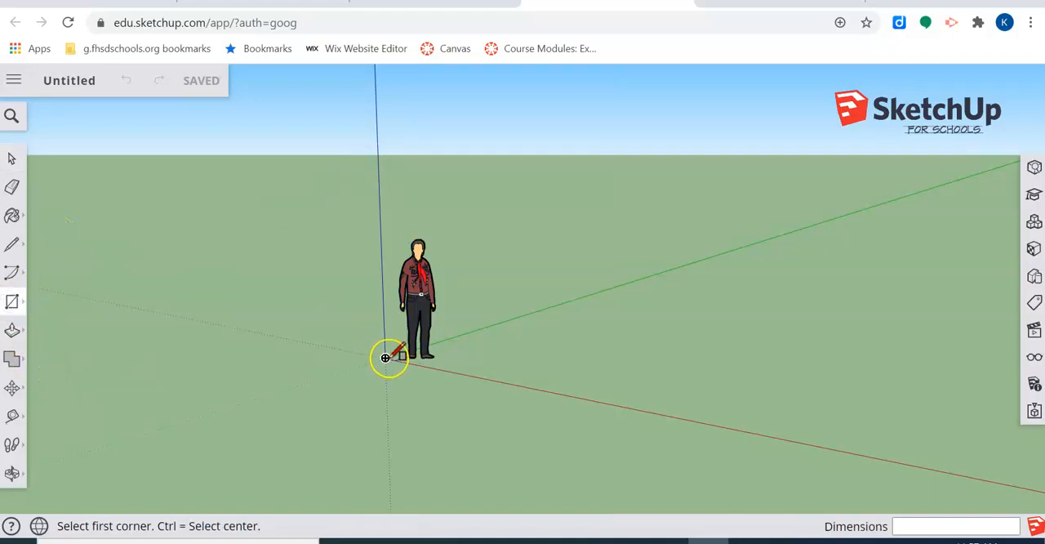
{"action": "left_click", "coordinate": [385, 358]}
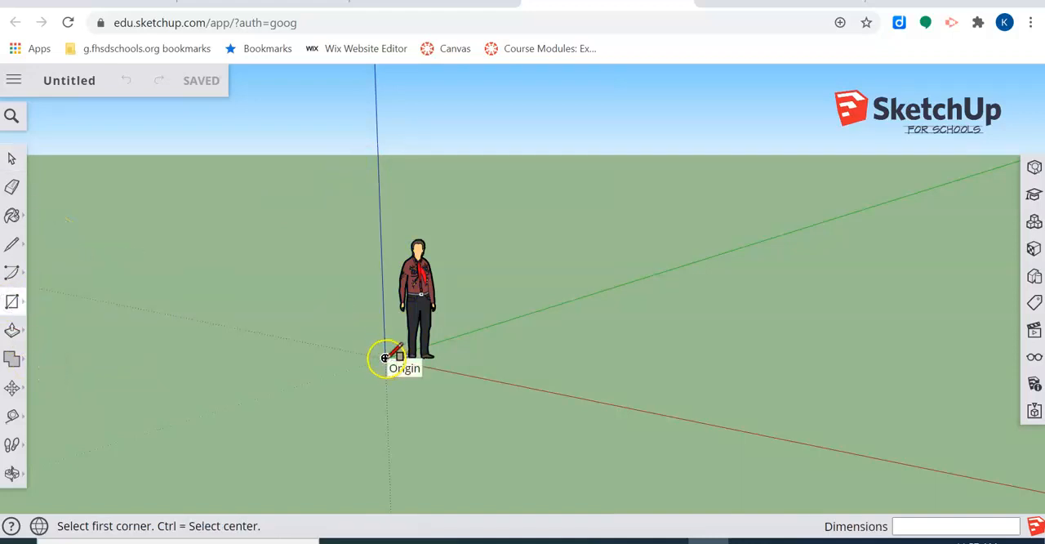
{"action": "left_click_drag", "start_coordinate": [385, 358], "coordinate": [901, 281]}
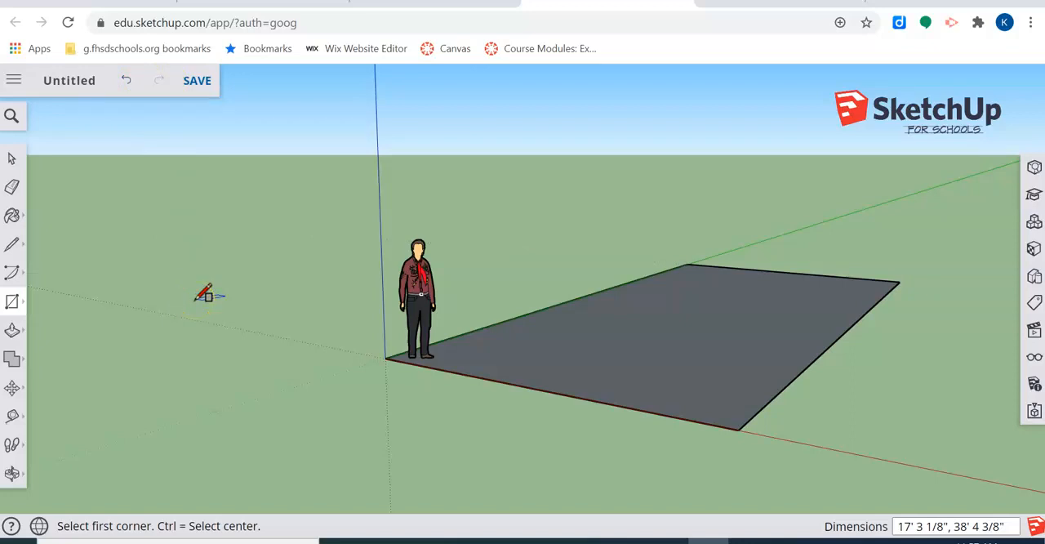
Step: Reduce the browser's page zoom to 80% so that the full set of view tools fits on screen
{"action": "left_click", "coordinate": [12, 187]}
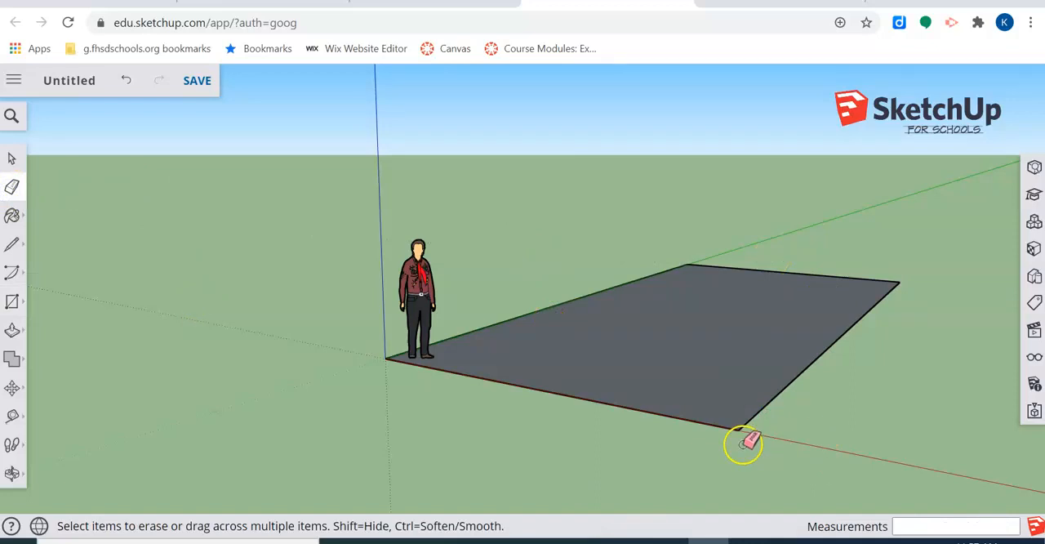
{"action": "left_click", "coordinate": [11, 474]}
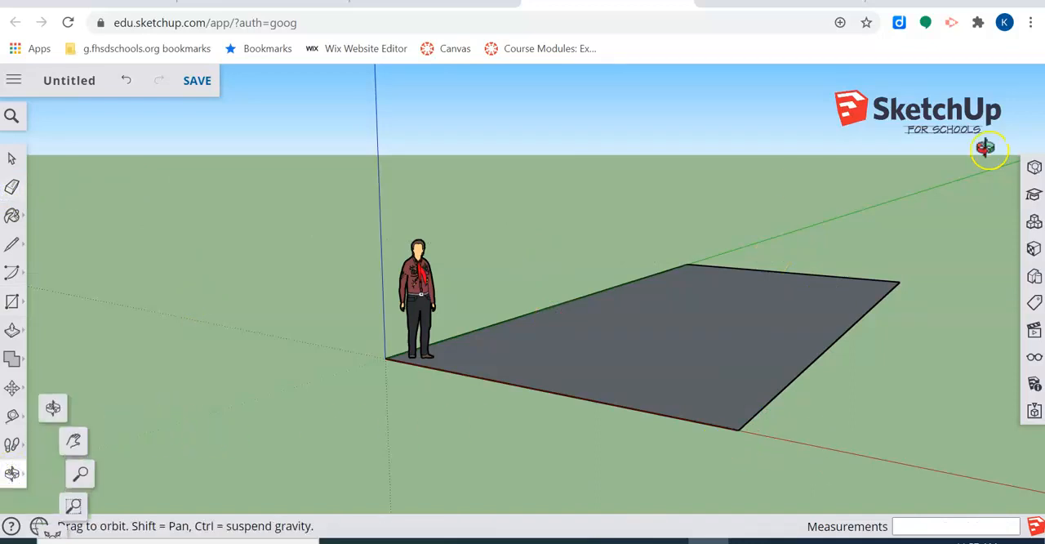
{"action": "left_click", "coordinate": [1031, 24]}
{"action": "left_click", "coordinate": [920, 174]}
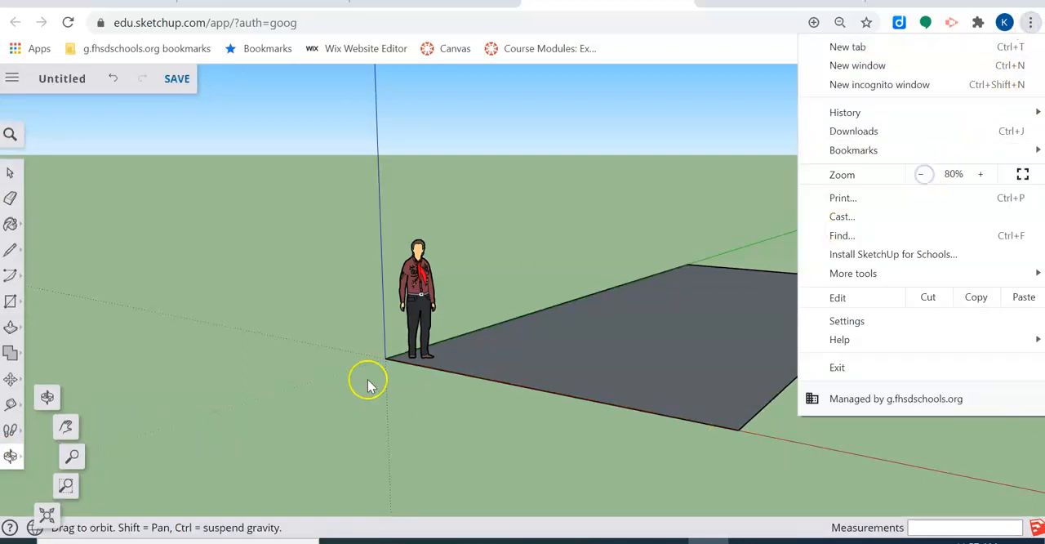
{"action": "left_click", "coordinate": [921, 174]}
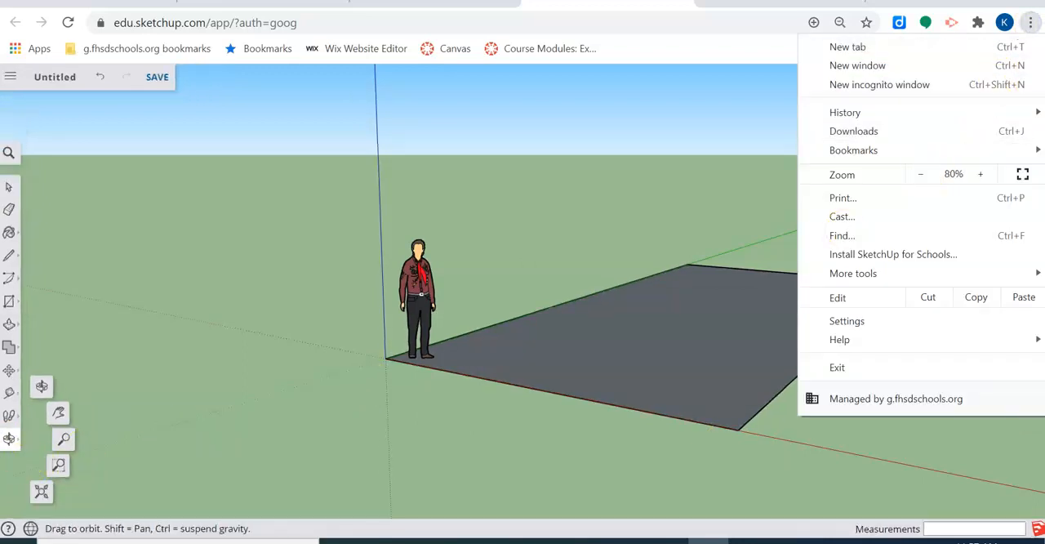
Step: Orbit to view the ground rectangle from a higher angle, and pan the model up the drawing area
{"action": "left_click", "coordinate": [41, 387]}
{"action": "left_click_drag", "start_coordinate": [681, 392], "coordinate": [761, 434]}
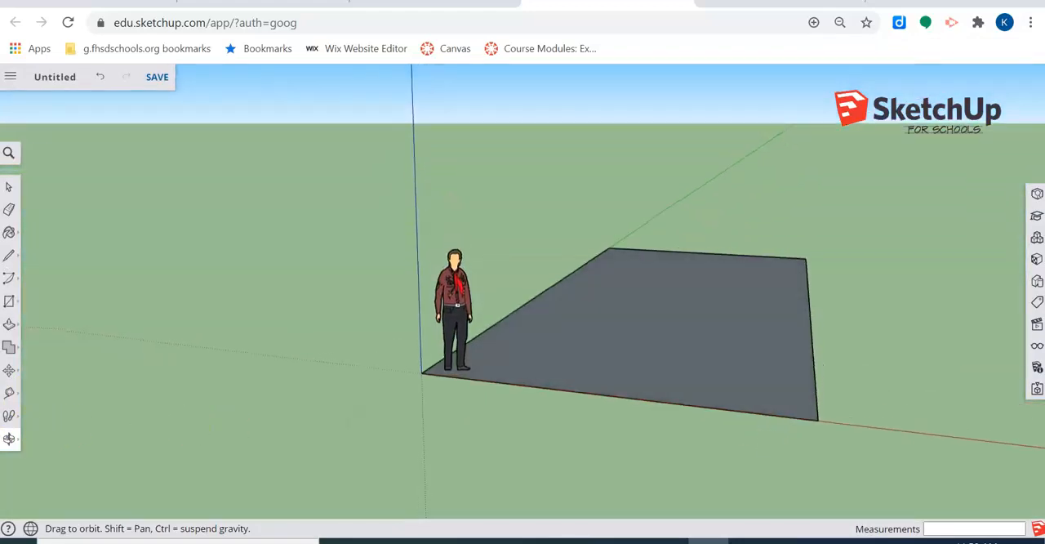
{"action": "left_click", "coordinate": [9, 439]}
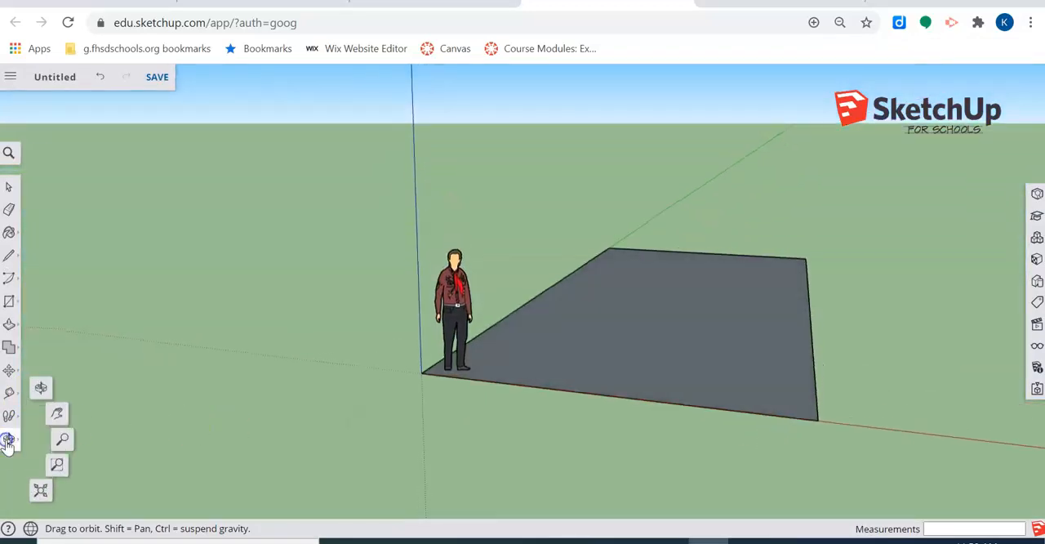
{"action": "left_click", "coordinate": [60, 417]}
{"action": "left_click_drag", "start_coordinate": [544, 345], "coordinate": [575, 301]}
Step: Use the Zoom tool to view the figure and rectangle closer, and zoom back out slightly
{"action": "left_click", "coordinate": [10, 437]}
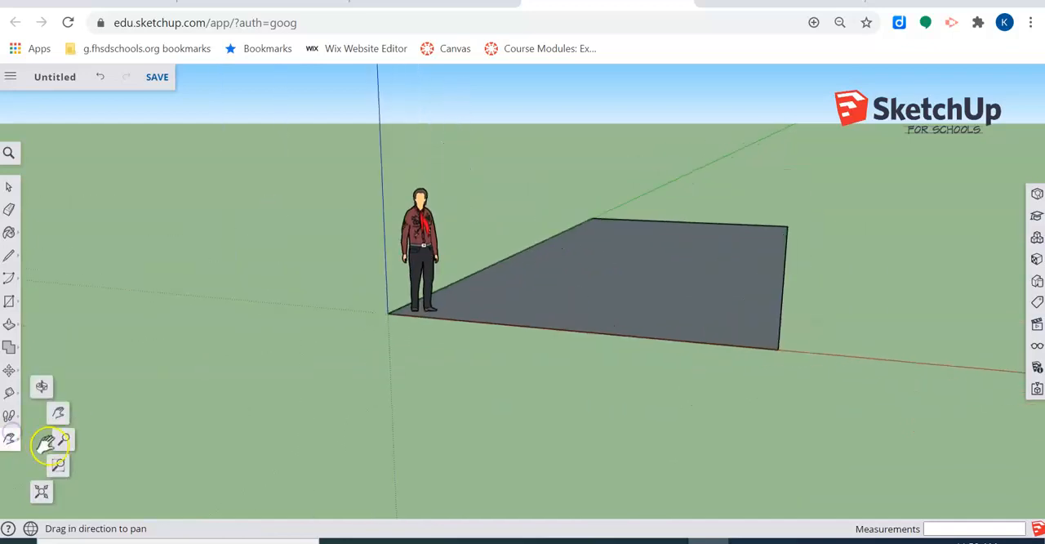
{"action": "left_click", "coordinate": [64, 445]}
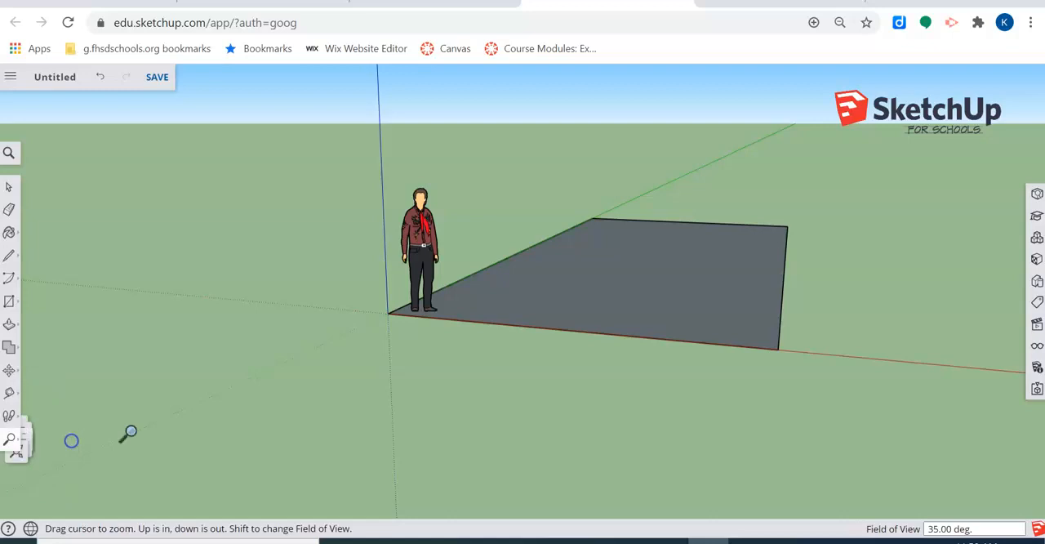
{"action": "left_click_drag", "start_coordinate": [407, 296], "coordinate": [406, 287]}
{"action": "scroll", "coordinate": [453, 312], "scroll_direction": "up", "scroll_amount": 6}
{"action": "scroll", "coordinate": [455, 314], "scroll_direction": "down", "scroll_amount": 7}
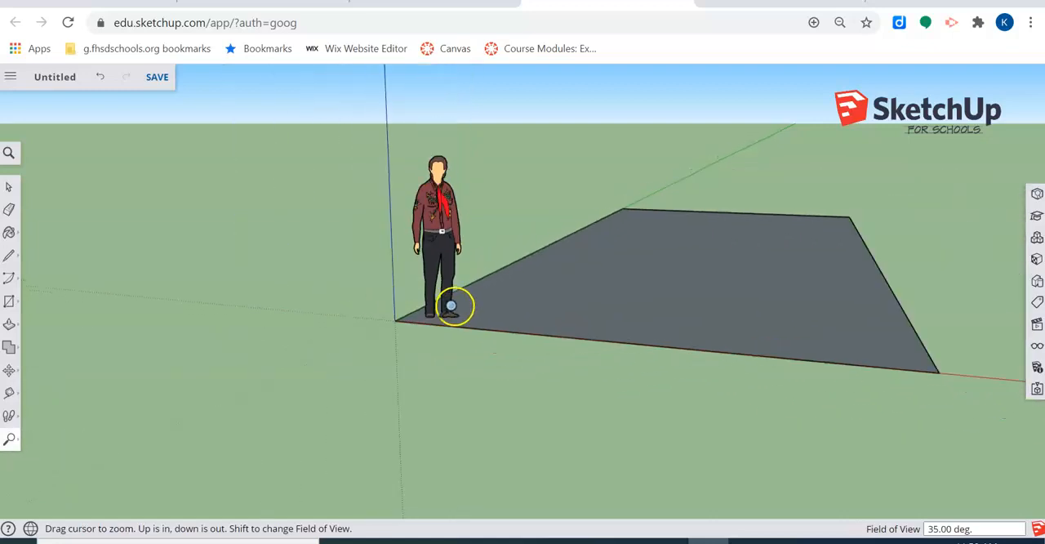
Step: Use Zoom Window to get a close-up of the standing figure's feet at the rectangle's corner
{"action": "left_click", "coordinate": [15, 439]}
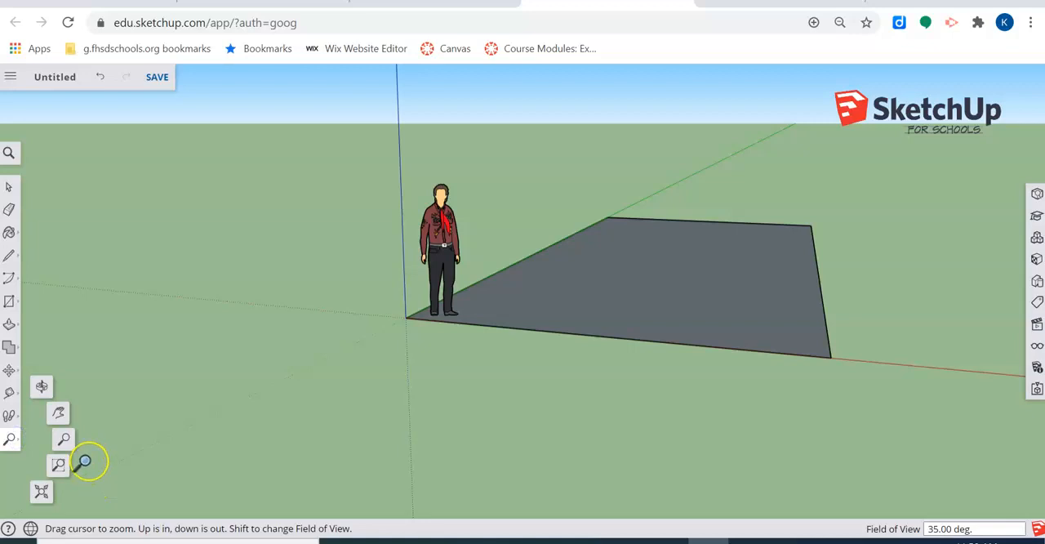
{"action": "left_click", "coordinate": [58, 464]}
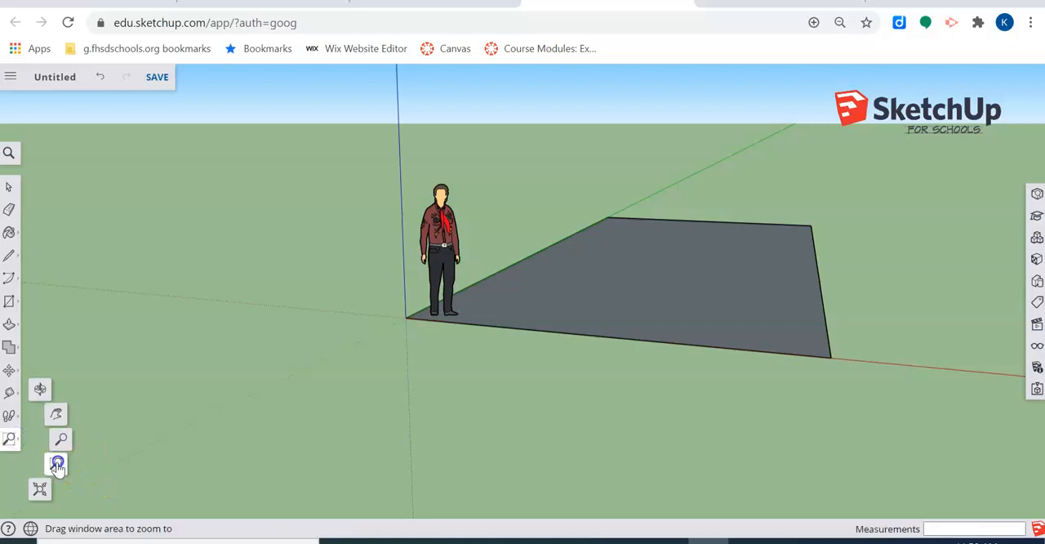
{"action": "left_click_drag", "start_coordinate": [415, 291], "coordinate": [506, 326]}
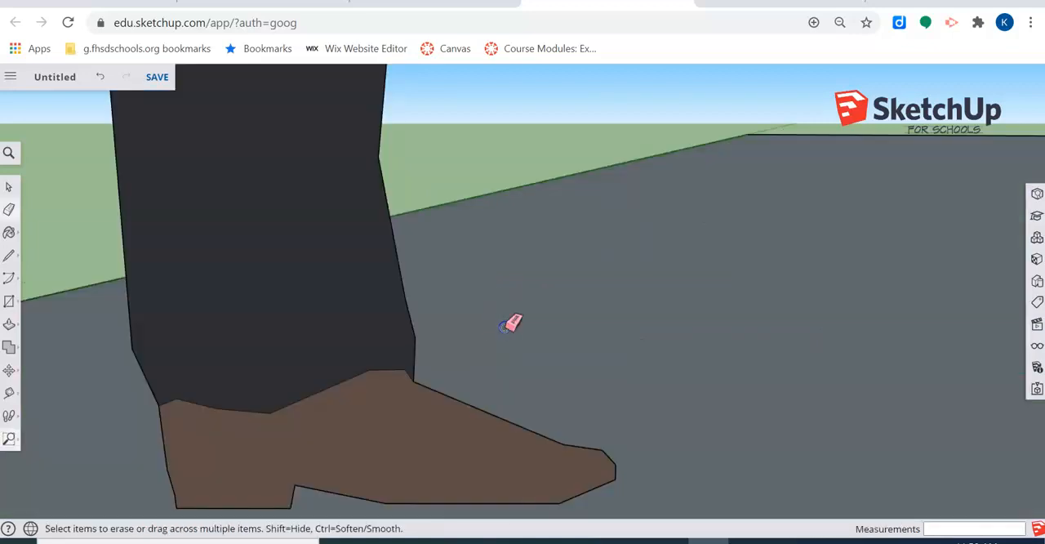
Step: Zoom in past the figure and rectangle, and bring the model back into view with Zoom Extents
{"action": "scroll", "coordinate": [422, 333], "scroll_direction": "up", "scroll_amount": 10}
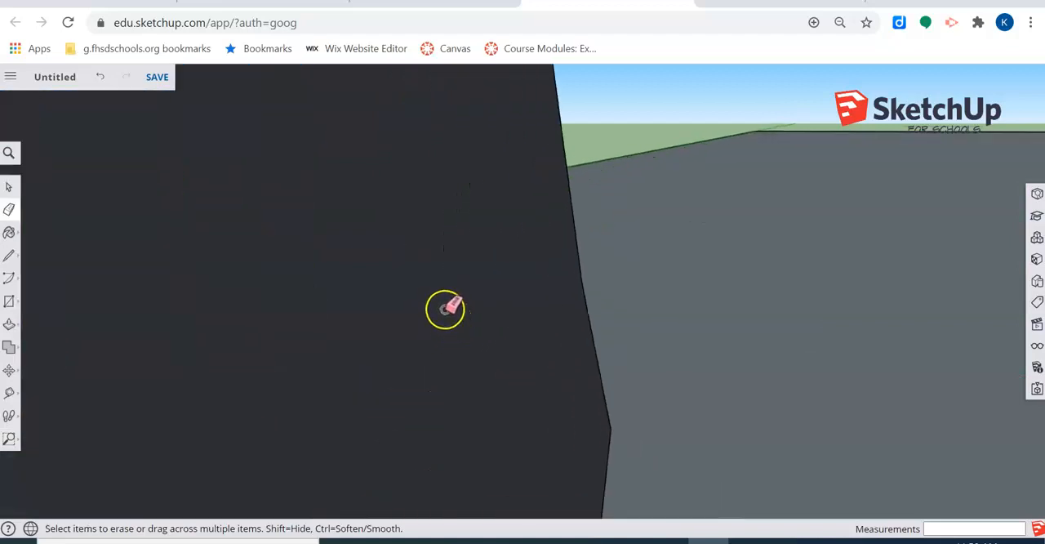
{"action": "scroll", "coordinate": [430, 308], "scroll_direction": "up", "scroll_amount": 8}
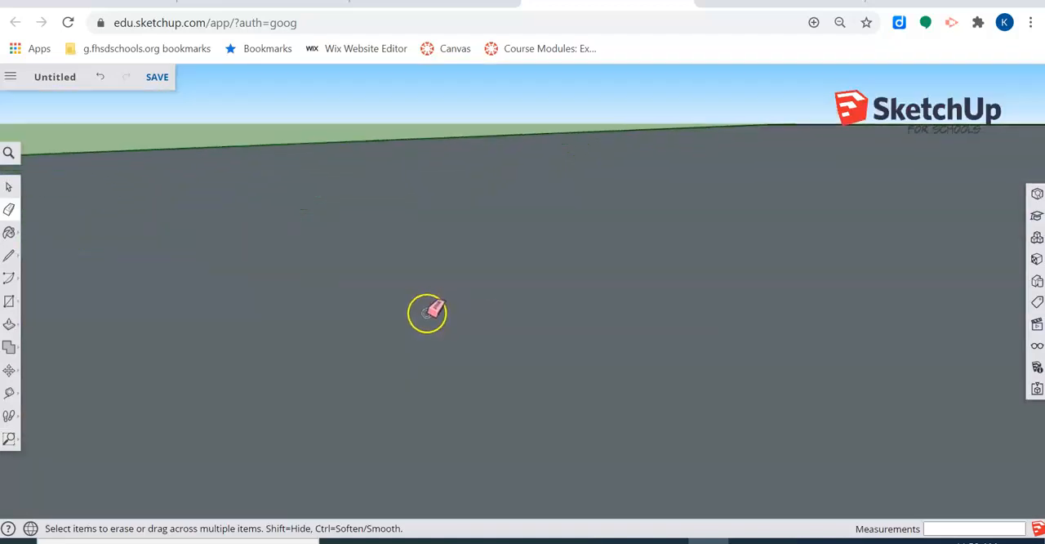
{"action": "scroll", "coordinate": [431, 313], "scroll_direction": "up", "scroll_amount": 3}
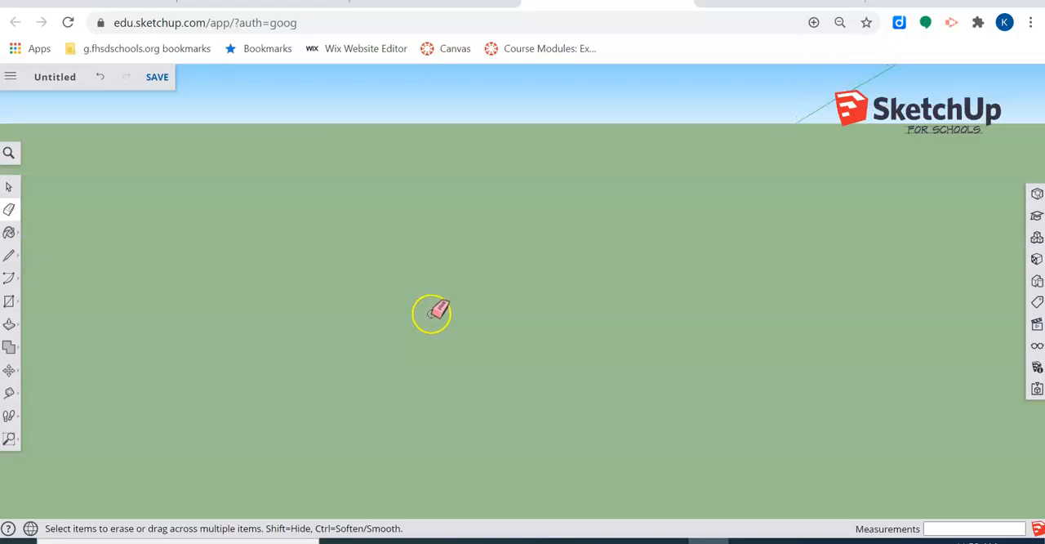
{"action": "left_click", "coordinate": [9, 439]}
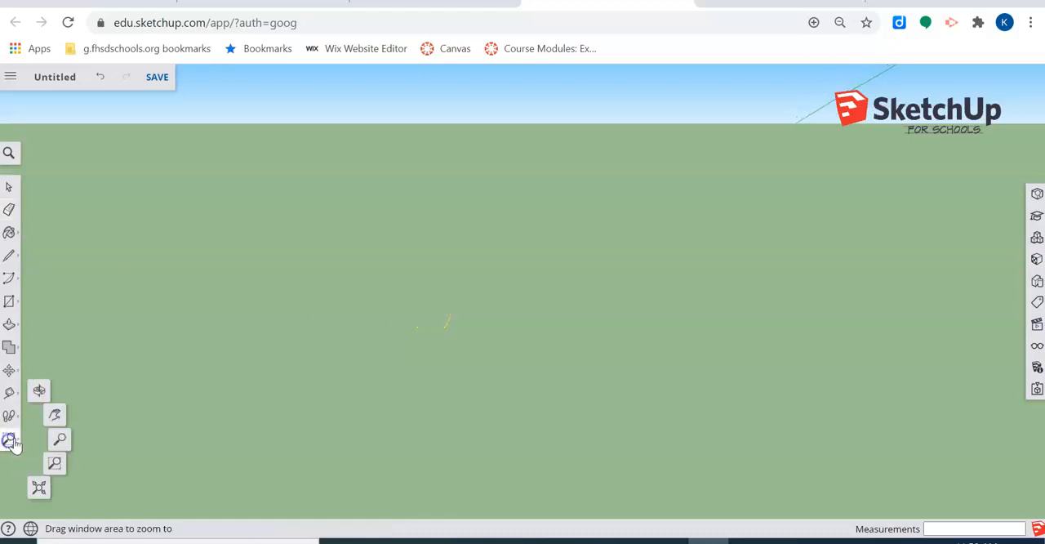
{"action": "left_click", "coordinate": [42, 494]}
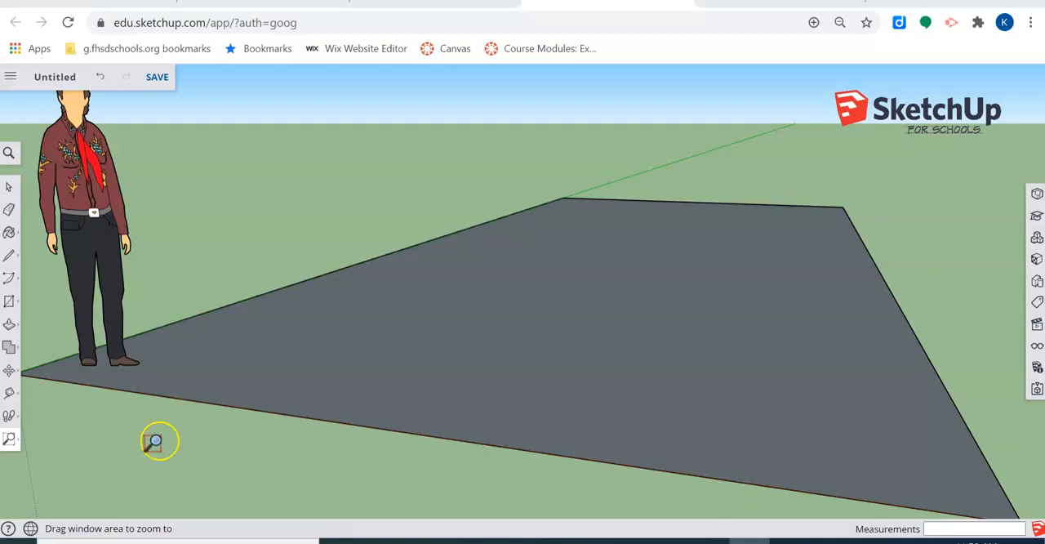
Step: Orbit slightly around the model and zoom out to view the figure and the entire rectangle together
{"action": "left_click", "coordinate": [9, 439]}
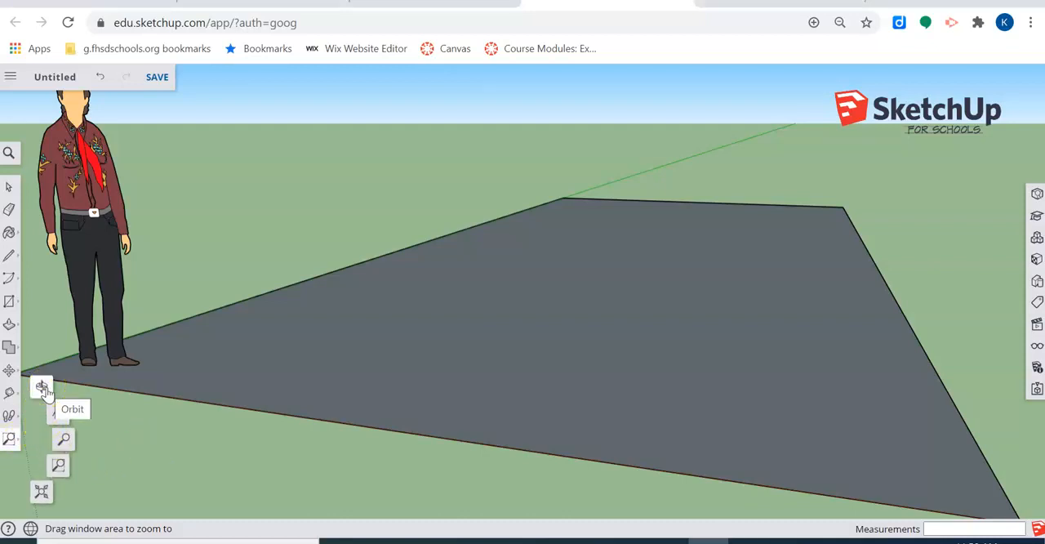
{"action": "left_click", "coordinate": [42, 387]}
{"action": "left_click_drag", "start_coordinate": [236, 325], "coordinate": [163, 401]}
{"action": "left_click", "coordinate": [9, 438]}
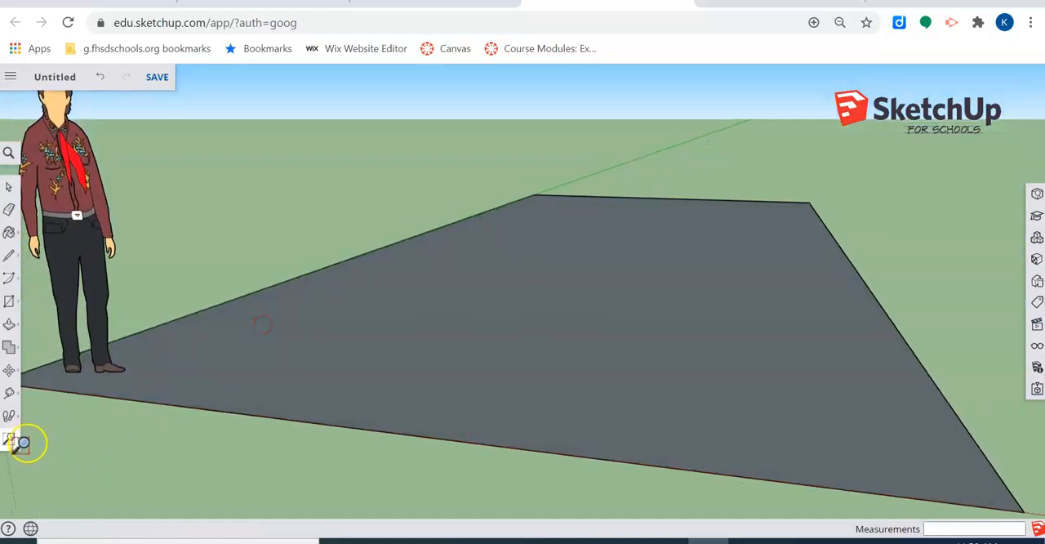
{"action": "scroll", "coordinate": [420, 441], "scroll_direction": "up", "scroll_amount": 3}
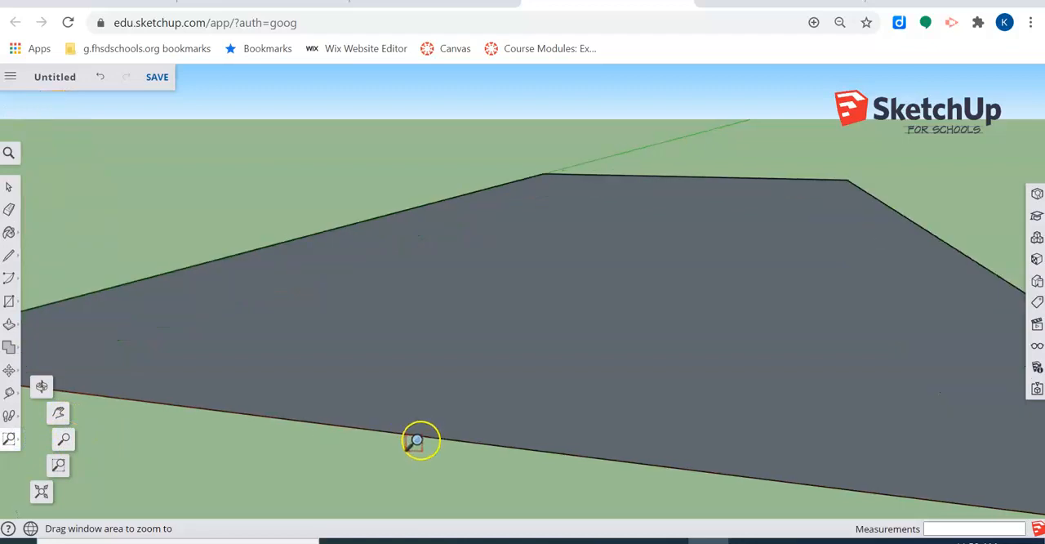
{"action": "scroll", "coordinate": [428, 418], "scroll_direction": "down", "scroll_amount": 5}
{"action": "scroll", "coordinate": [408, 404], "scroll_direction": "down", "scroll_amount": 3}
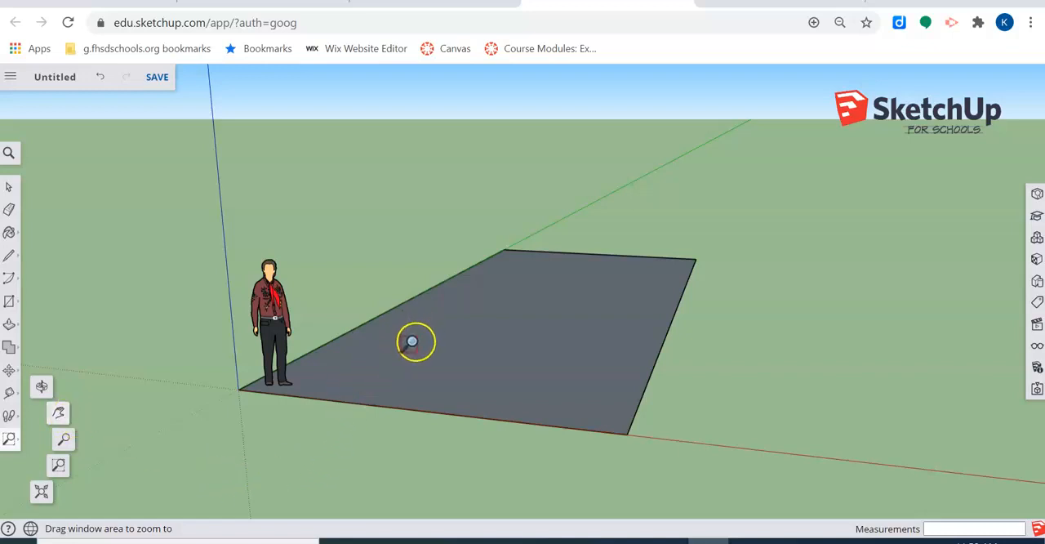
Step: Orbit and pan around the model to view the rectangle and figure from a different side
{"action": "key", "text": "o"}
{"action": "left_click_drag", "start_coordinate": [412, 343], "coordinate": [415, 368]}
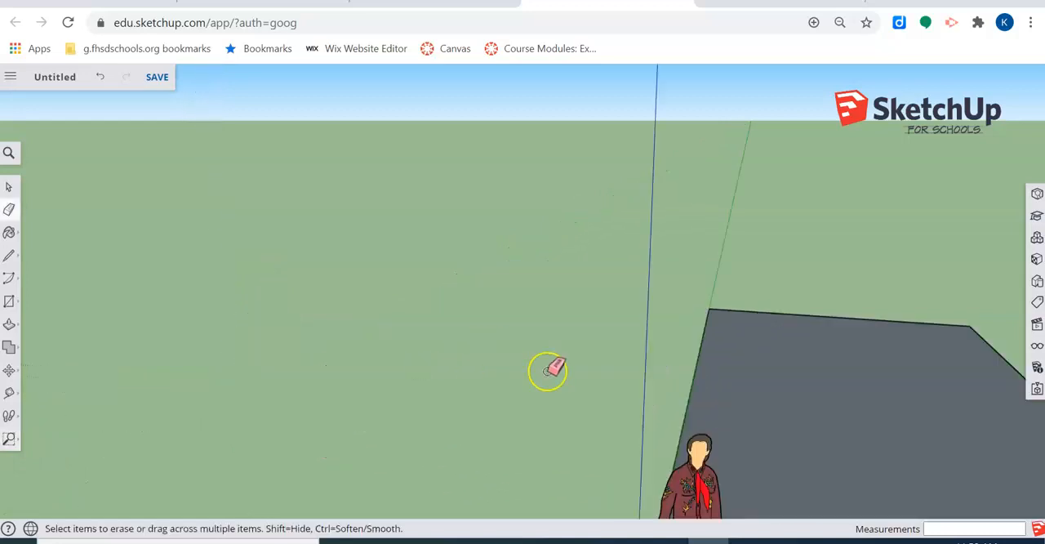
{"action": "scroll", "coordinate": [823, 382], "scroll_direction": "down", "scroll_amount": 4}
{"action": "mouse_move", "coordinate": [831, 380]}
{"action": "middle_mouse_down"}
{"action": "mouse_move", "coordinate": [806, 361]}
{"action": "mouse_move", "coordinate": [599, 320]}
{"action": "mouse_move", "coordinate": [681, 374]}
{"action": "mouse_move", "coordinate": [689, 403]}
{"action": "mouse_move", "coordinate": [557, 225]}
{"action": "middle_mouse_up"}
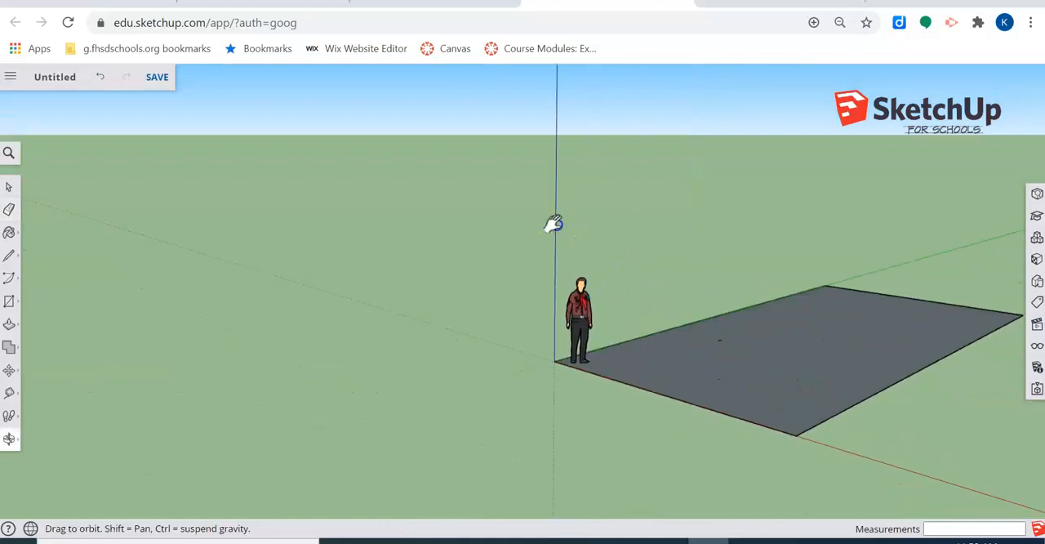
Step: Use Push/Pull to raise the ground rectangle along the blue axis into a solid box
{"action": "scroll", "coordinate": [679, 300], "scroll_direction": "down", "scroll_amount": 2}
{"action": "middle_click_drag", "start_coordinate": [679, 300], "coordinate": [732, 341]}
{"action": "scroll", "coordinate": [957, 326], "scroll_direction": "up", "scroll_amount": 2}
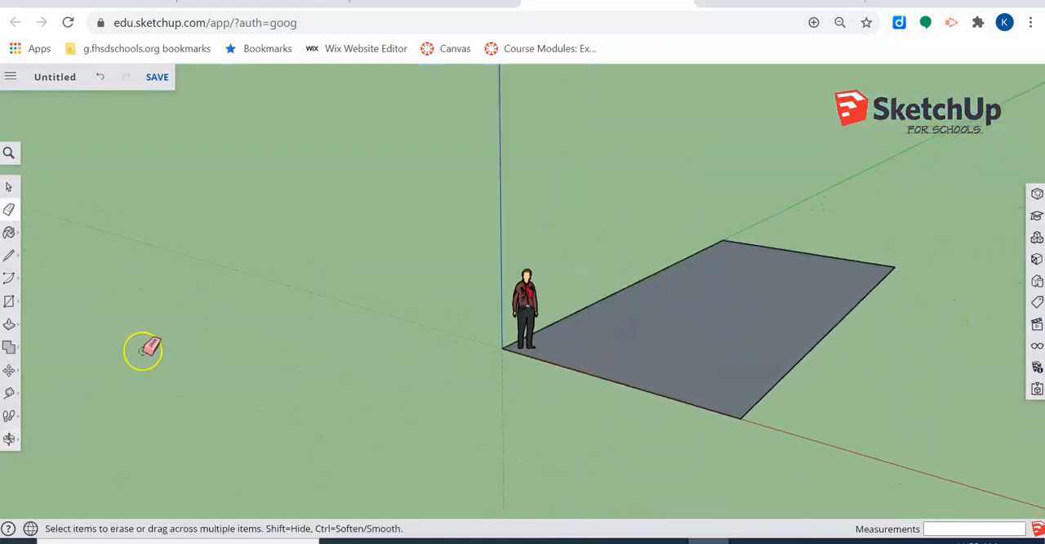
{"action": "left_click", "coordinate": [9, 327]}
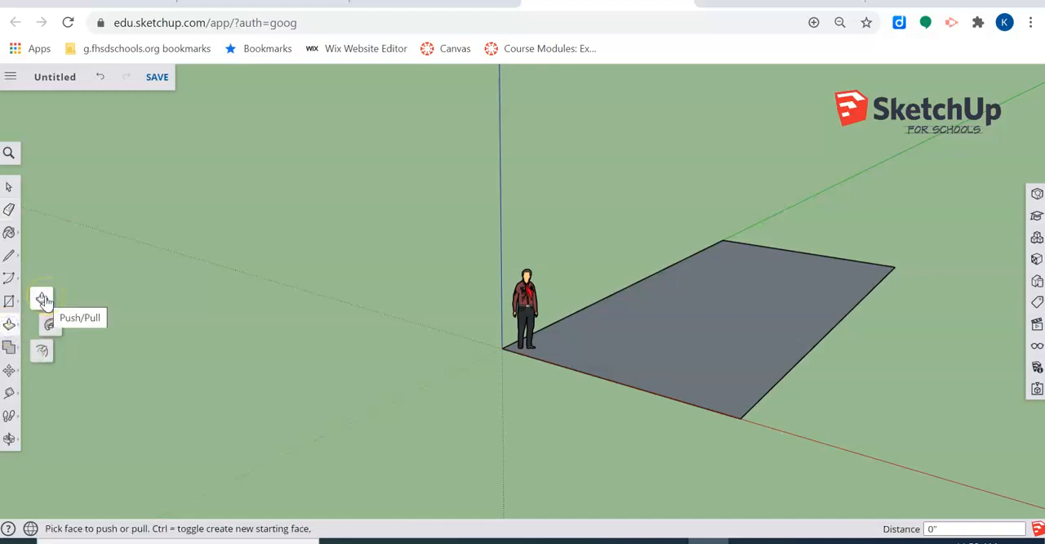
{"action": "left_click", "coordinate": [40, 302]}
{"action": "left_click_drag", "start_coordinate": [738, 381], "coordinate": [724, 220]}
Step: Orbit and zoom around the box to examine its faces from several sides
{"action": "scroll", "coordinate": [768, 249], "scroll_direction": "down", "scroll_amount": 4}
{"action": "middle_click_drag", "start_coordinate": [779, 293], "coordinate": [285, 303]}
{"action": "left_click_drag", "start_coordinate": [645, 387], "coordinate": [611, 408]}
{"action": "mouse_move", "coordinate": [468, 411]}
{"action": "left_mouse_down"}
{"action": "mouse_move", "coordinate": [438, 432]}
{"action": "mouse_move", "coordinate": [457, 411]}
{"action": "left_mouse_up"}
{"action": "left_click_drag", "start_coordinate": [508, 324], "coordinate": [518, 287]}
{"action": "left_click_drag", "start_coordinate": [466, 384], "coordinate": [455, 401]}
{"action": "scroll", "coordinate": [278, 397], "scroll_direction": "down", "scroll_amount": 3}
{"action": "middle_click_drag", "start_coordinate": [277, 397], "coordinate": [765, 347]}
{"action": "scroll", "coordinate": [834, 409], "scroll_direction": "up", "scroll_amount": 2}
Step: Draw a line along the box's top face joining the midpoints of its front and back edges, about 32' 6" long
{"action": "left_click", "coordinate": [9, 256]}
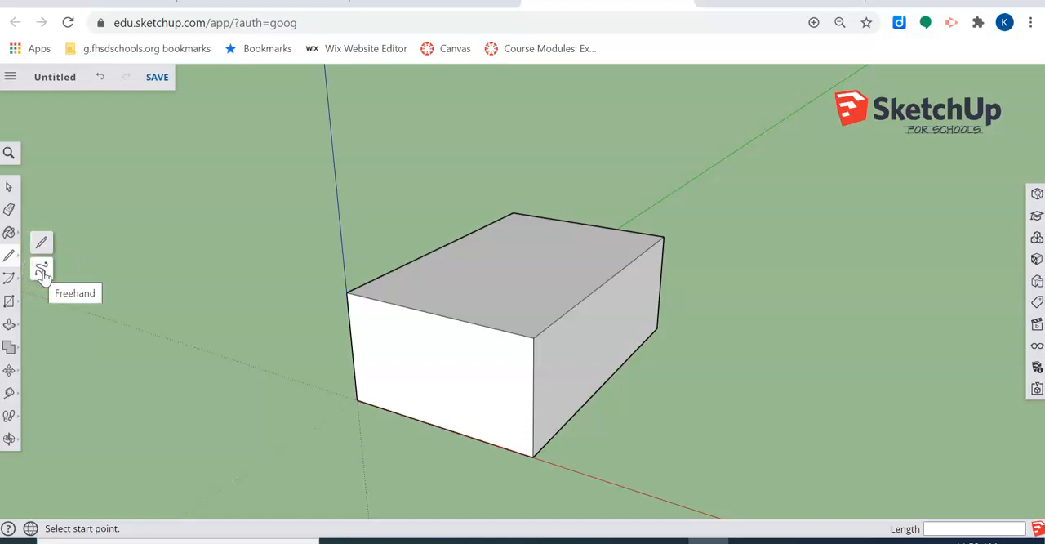
{"action": "left_click", "coordinate": [43, 244]}
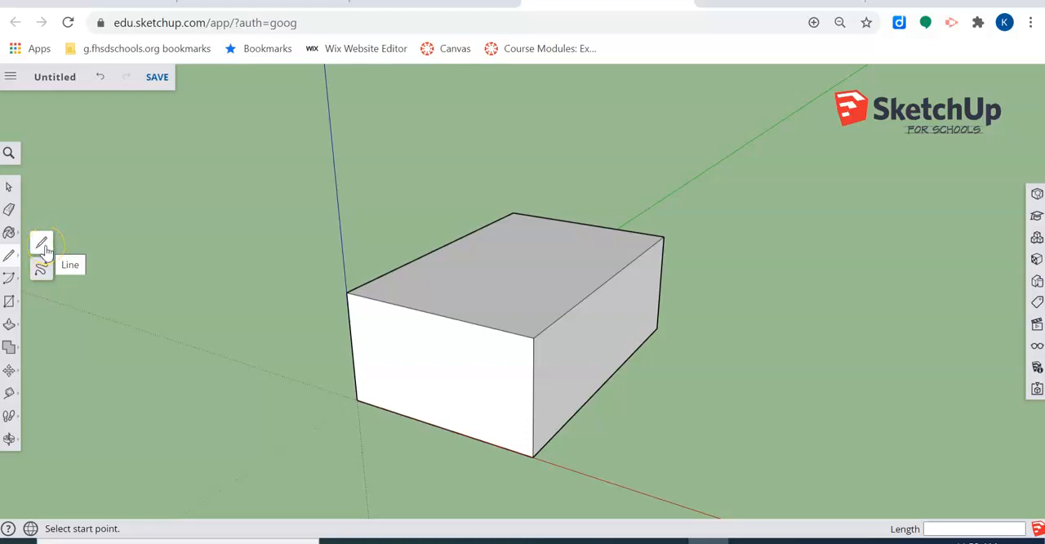
{"action": "left_click", "coordinate": [347, 291]}
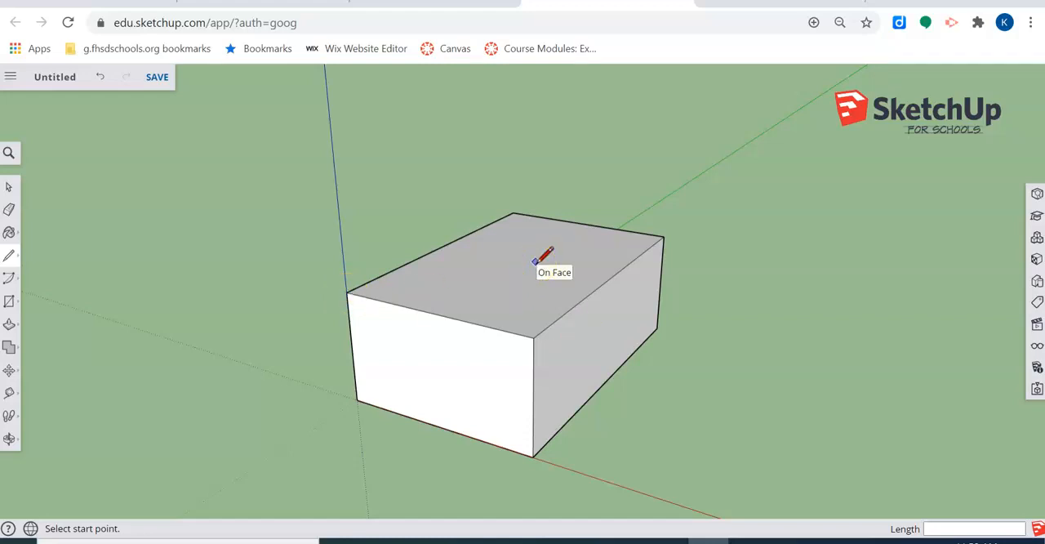
{"action": "left_click", "coordinate": [433, 312]}
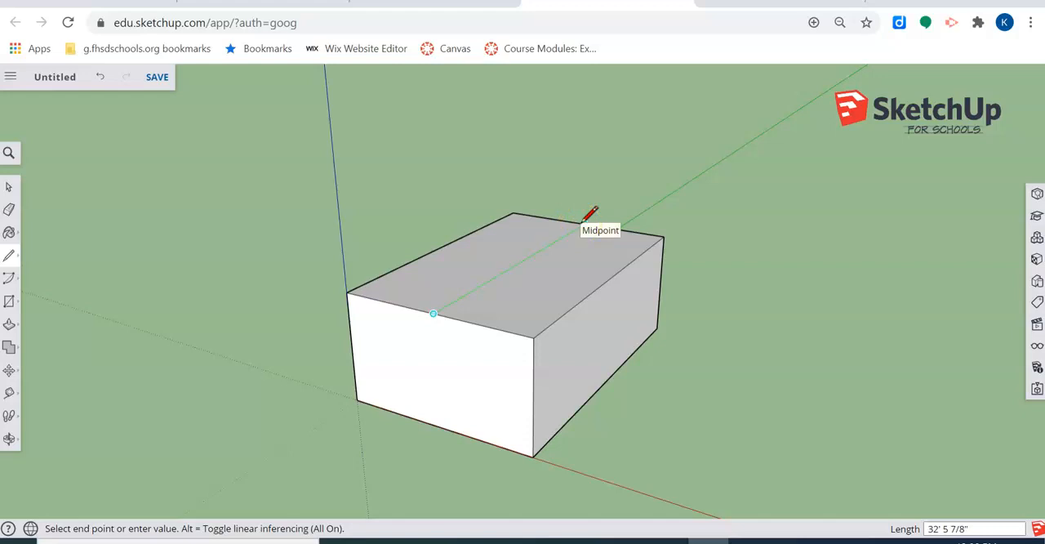
{"action": "left_click", "coordinate": [585, 223]}
{"action": "key", "text": "Escape"}
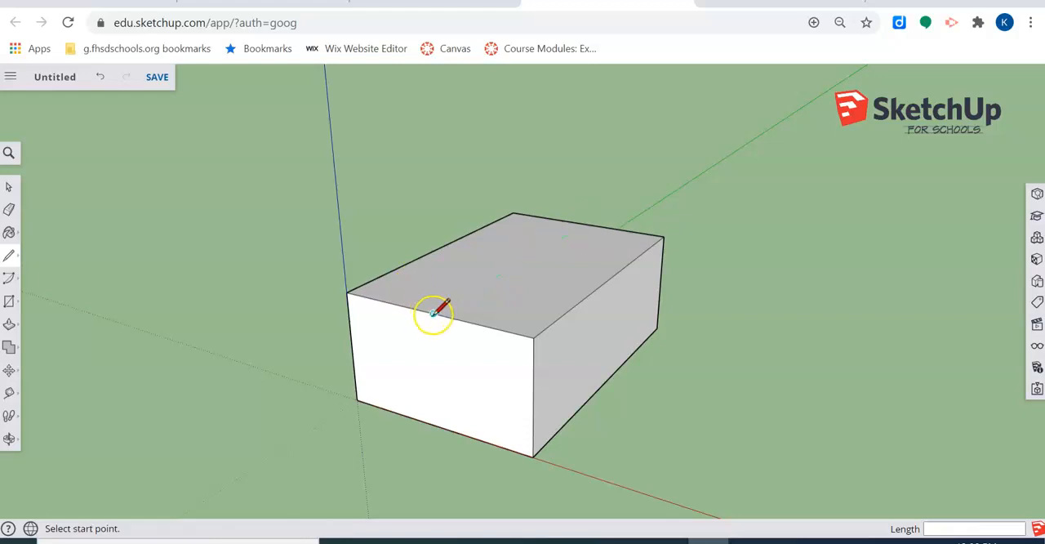
{"action": "left_click", "coordinate": [434, 314]}
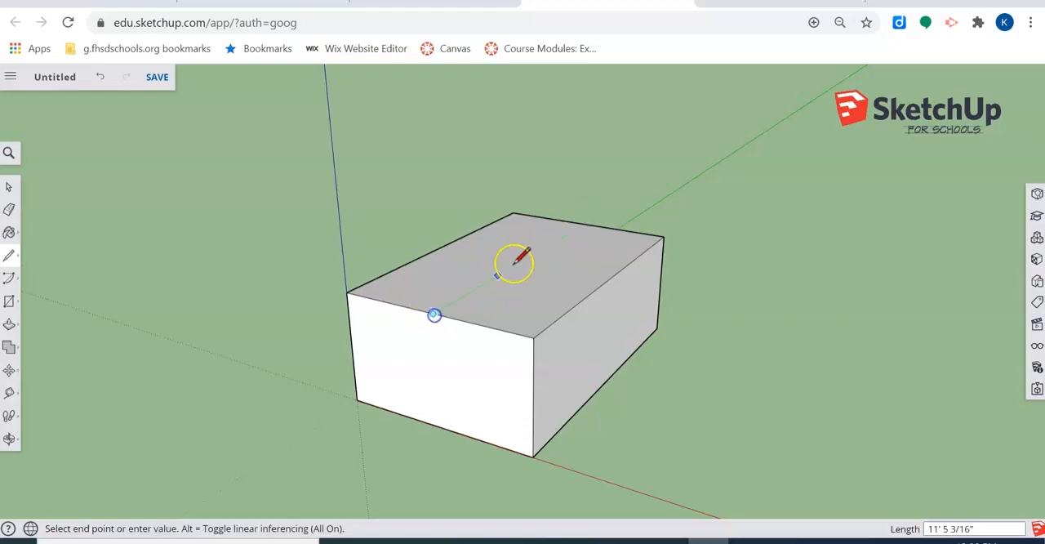
{"action": "left_click", "coordinate": [585, 223]}
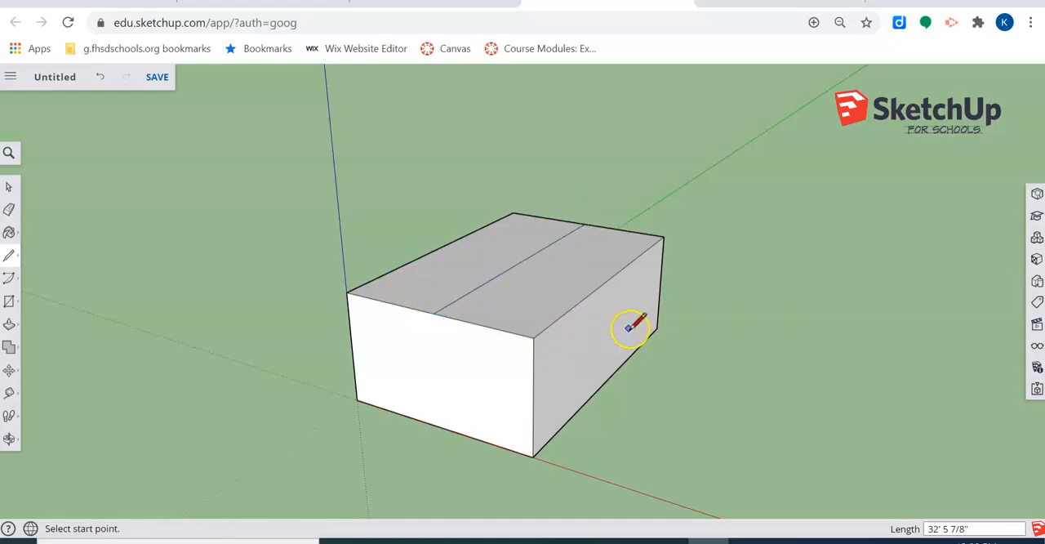
Step: Select the entire box and place a copy of it about 47' 9" away along the red axis
{"action": "scroll", "coordinate": [572, 310], "scroll_direction": "down", "scroll_amount": 5}
{"action": "mouse_move", "coordinate": [751, 351]}
{"action": "middle_mouse_down"}
{"action": "mouse_move", "coordinate": [640, 303]}
{"action": "mouse_move", "coordinate": [563, 295]}
{"action": "mouse_move", "coordinate": [593, 307]}
{"action": "middle_mouse_up"}
{"action": "scroll", "coordinate": [194, 203], "scroll_direction": "up", "scroll_amount": 1}
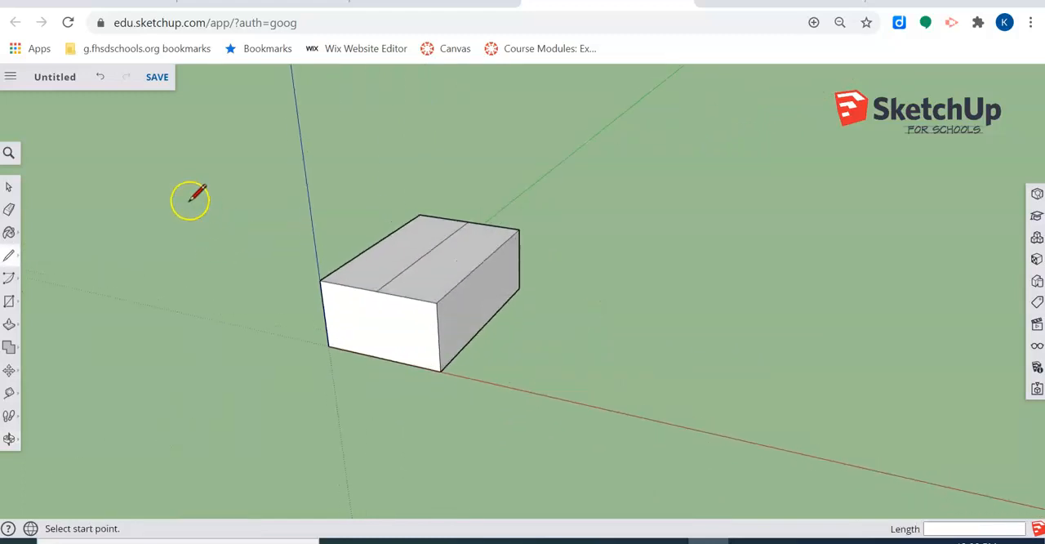
{"action": "left_click", "coordinate": [8, 187]}
{"action": "left_click_drag", "start_coordinate": [224, 188], "coordinate": [617, 412]}
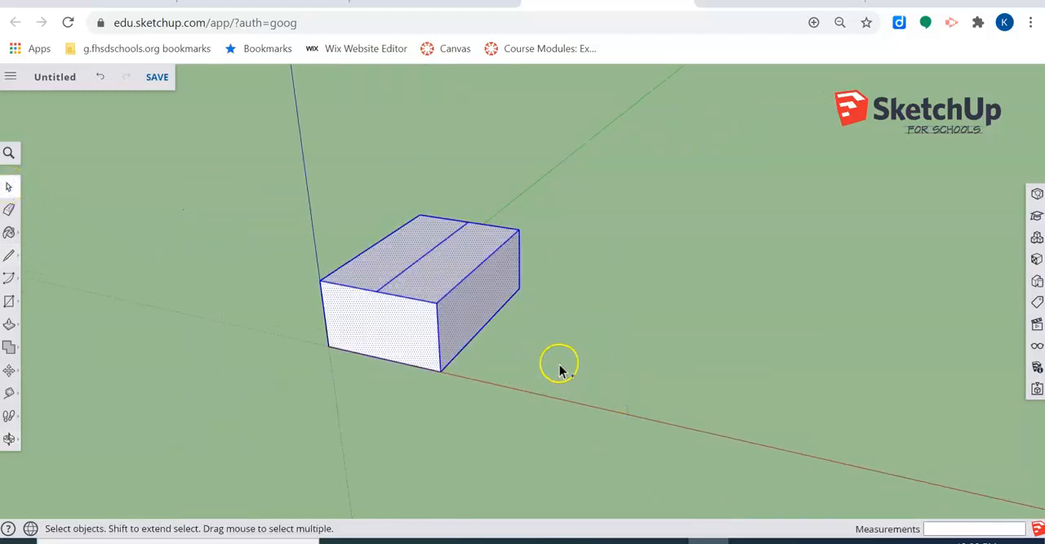
{"action": "left_click", "coordinate": [8, 370]}
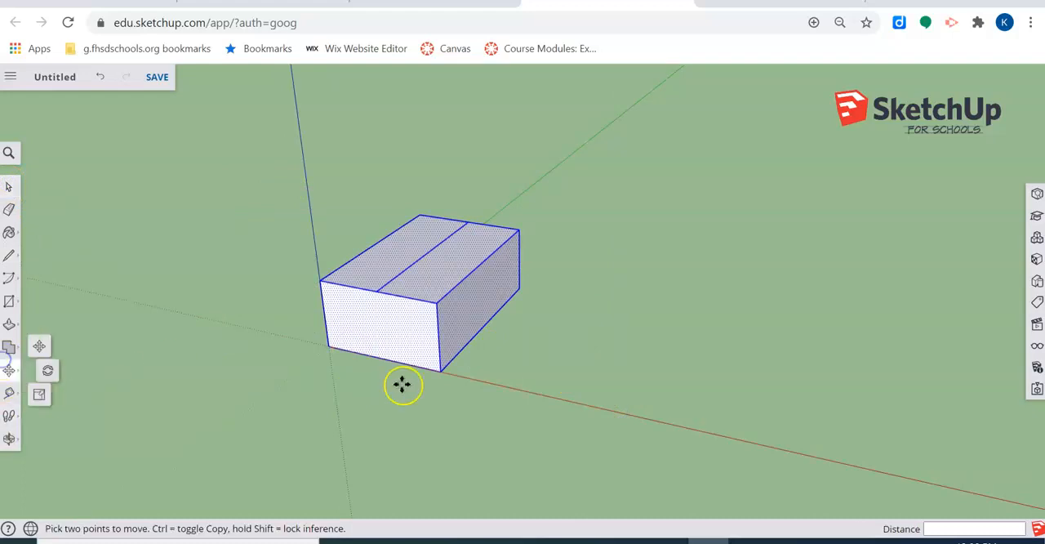
{"action": "left_click", "coordinate": [340, 352]}
{"action": "key", "text": "ctrl"}
{"action": "left_click", "coordinate": [618, 411]}
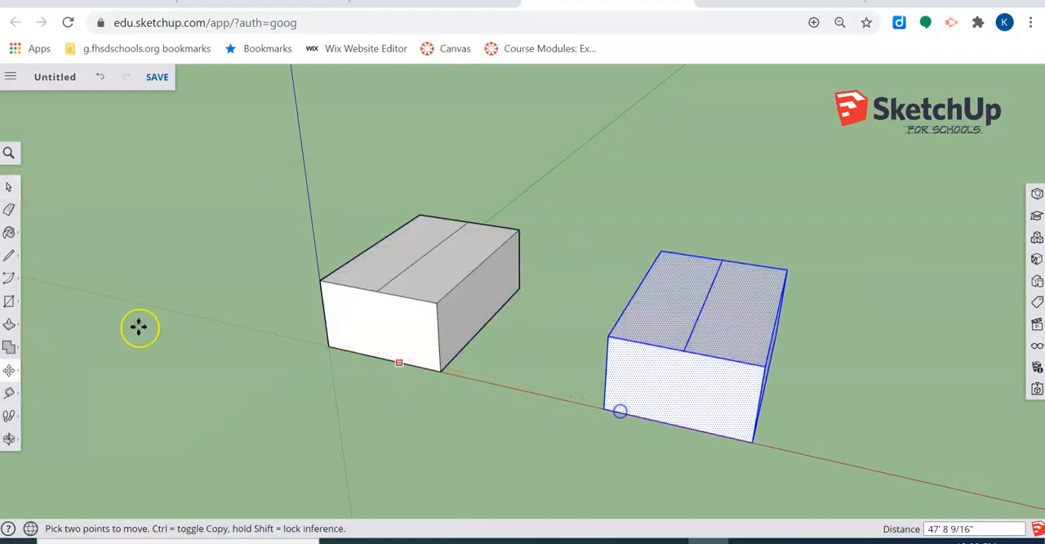
{"action": "left_click", "coordinate": [9, 187]}
{"action": "scroll", "coordinate": [424, 259], "scroll_direction": "up", "scroll_amount": 3}
{"action": "left_click", "coordinate": [698, 180]}
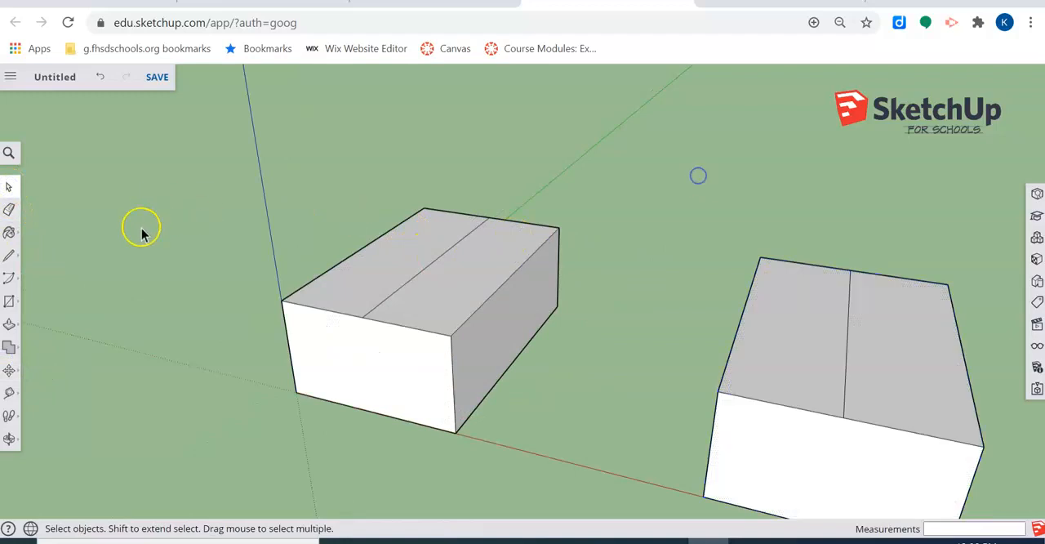
Step: Try raising the original box's top centre line about 12' along the blue axis to form a gable roof, and undo it
{"action": "scroll", "coordinate": [98, 253], "scroll_direction": "up", "scroll_amount": 1}
{"action": "left_click", "coordinate": [8, 370]}
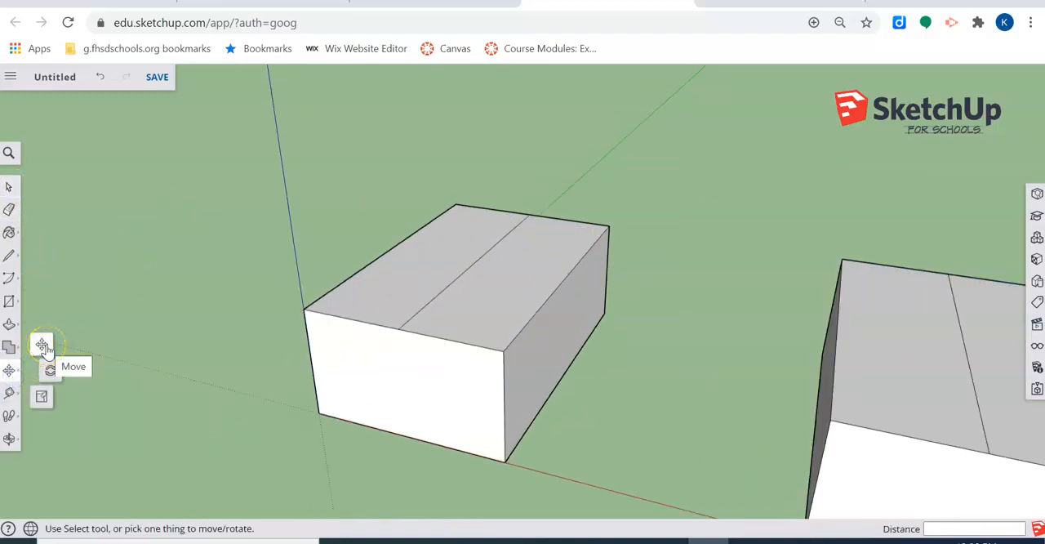
{"action": "left_click", "coordinate": [43, 345]}
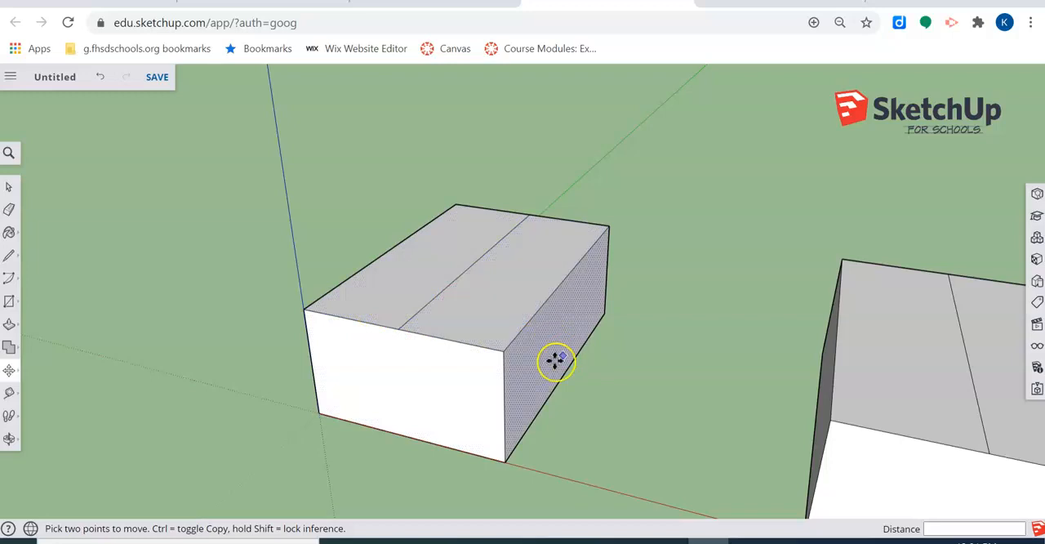
{"action": "left_click", "coordinate": [466, 275]}
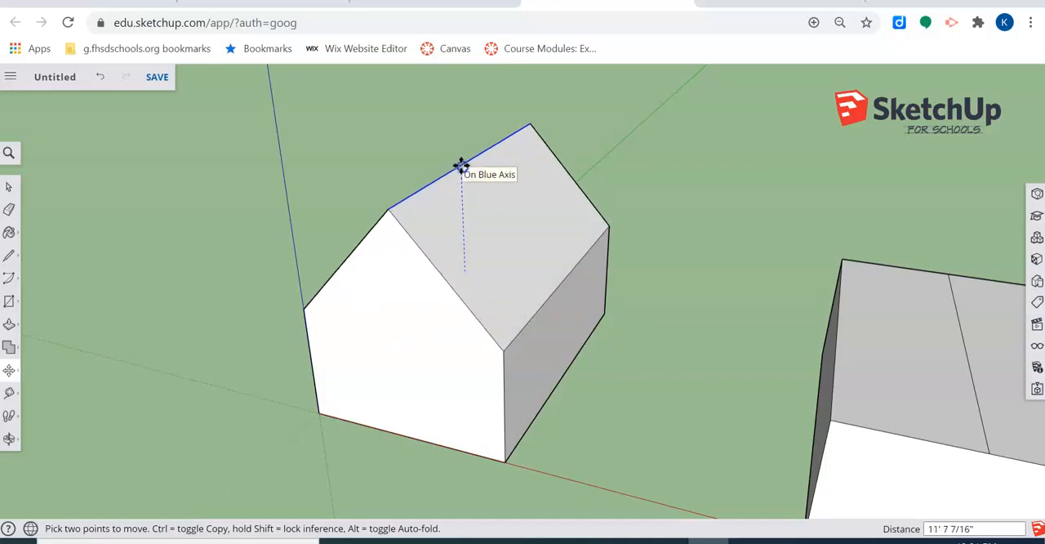
{"action": "left_click", "coordinate": [450, 162]}
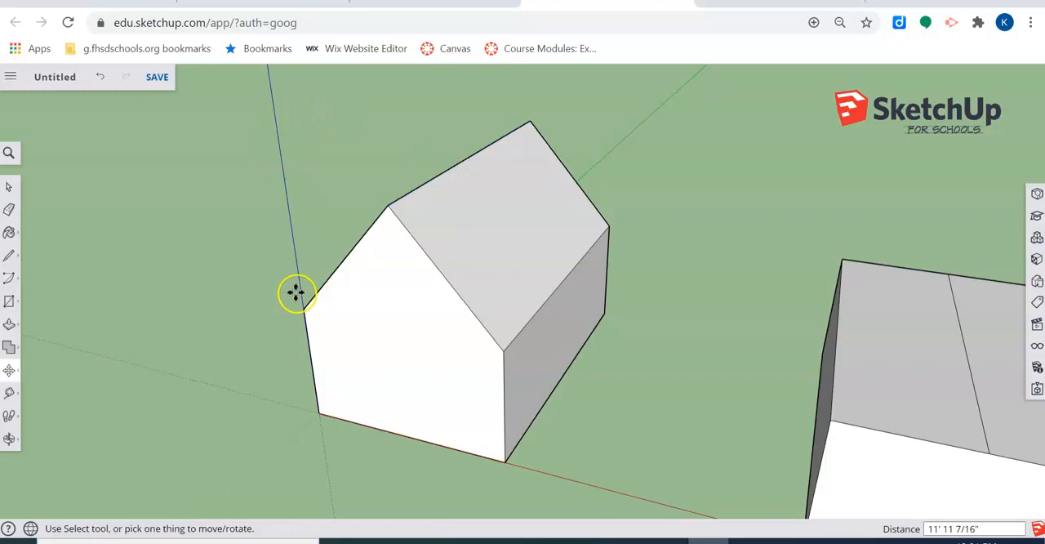
{"action": "key", "text": "ctrl+z"}
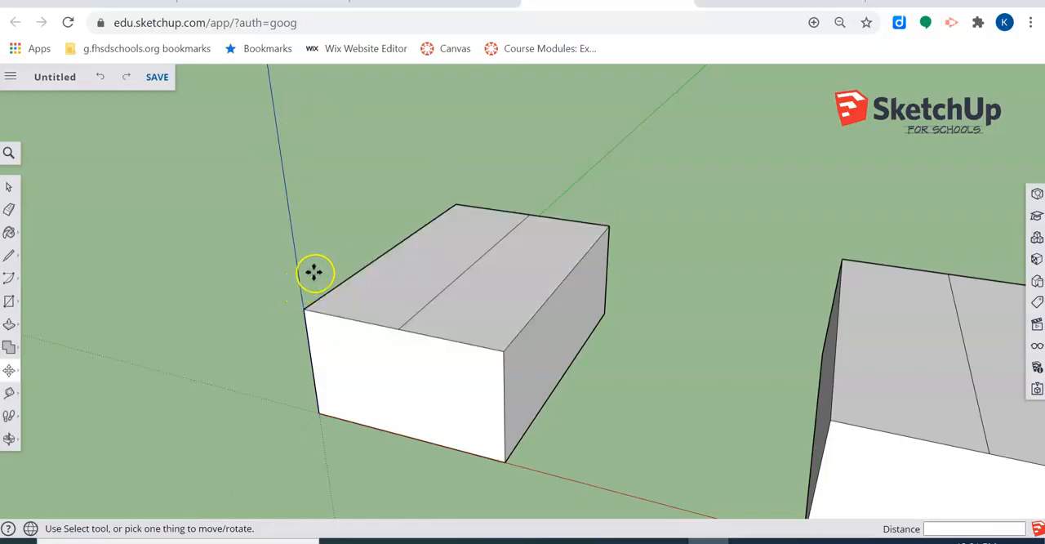
Step: Move the original box's top centre line about 10' 3" up the blue axis to form a gable roof
{"action": "middle_click_drag", "start_coordinate": [499, 283], "coordinate": [556, 239]}
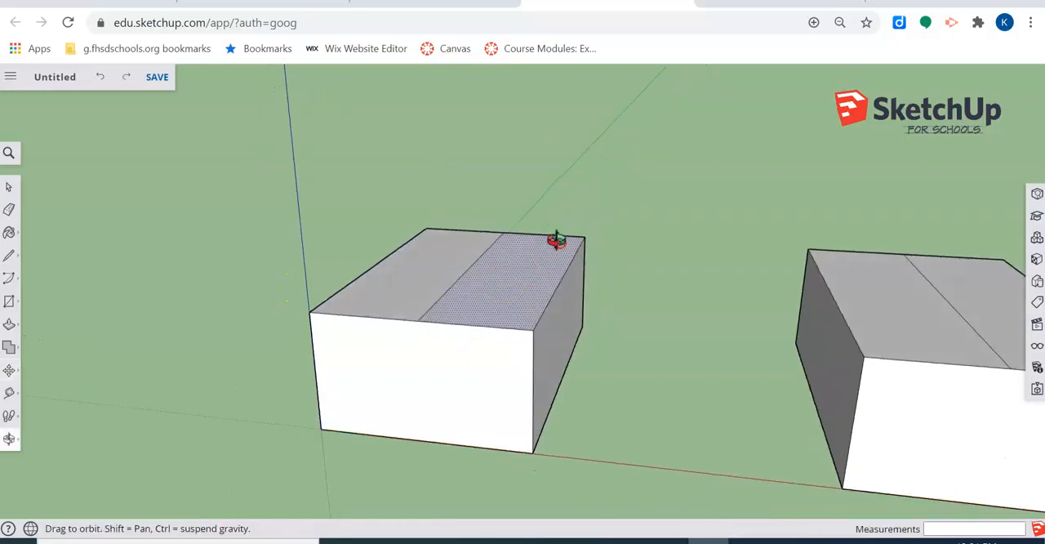
{"action": "left_click", "coordinate": [492, 237]}
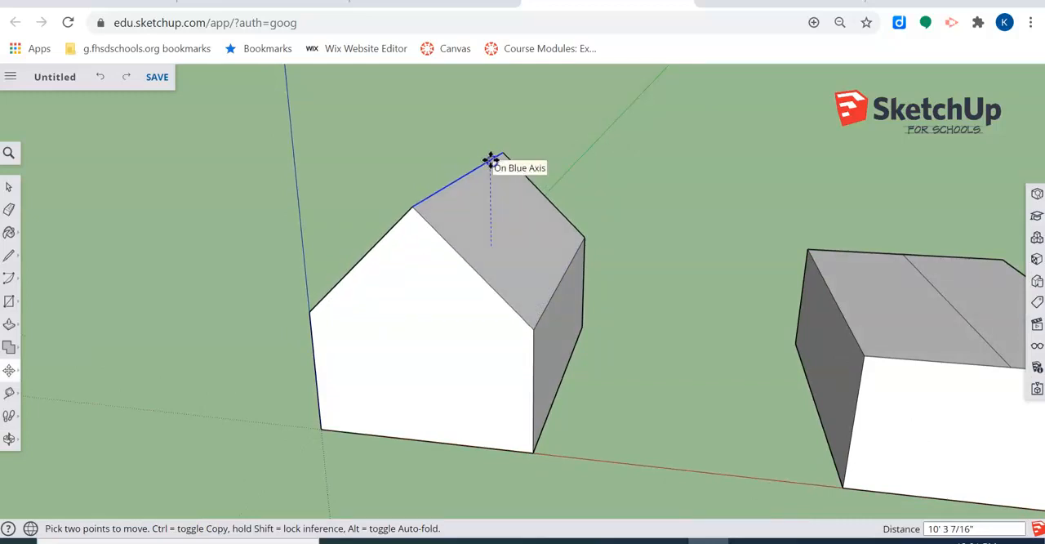
{"action": "left_click", "coordinate": [491, 161]}
Step: Erase the centre line from the copied box's top face
{"action": "middle_click_drag", "start_coordinate": [684, 296], "coordinate": [142, 263]}
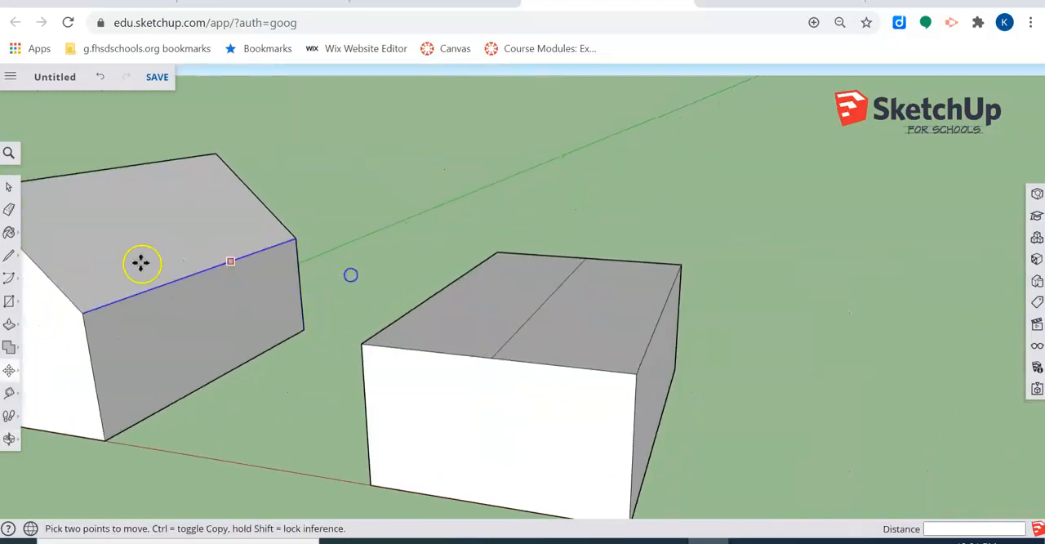
{"action": "left_click", "coordinate": [9, 209]}
{"action": "left_click", "coordinate": [539, 319]}
Step: Draw a vertical line up from the midpoint of the copied box's front top edge and join its peak to both corners as a gable
{"action": "middle_click_drag", "start_coordinate": [634, 346], "coordinate": [710, 258]}
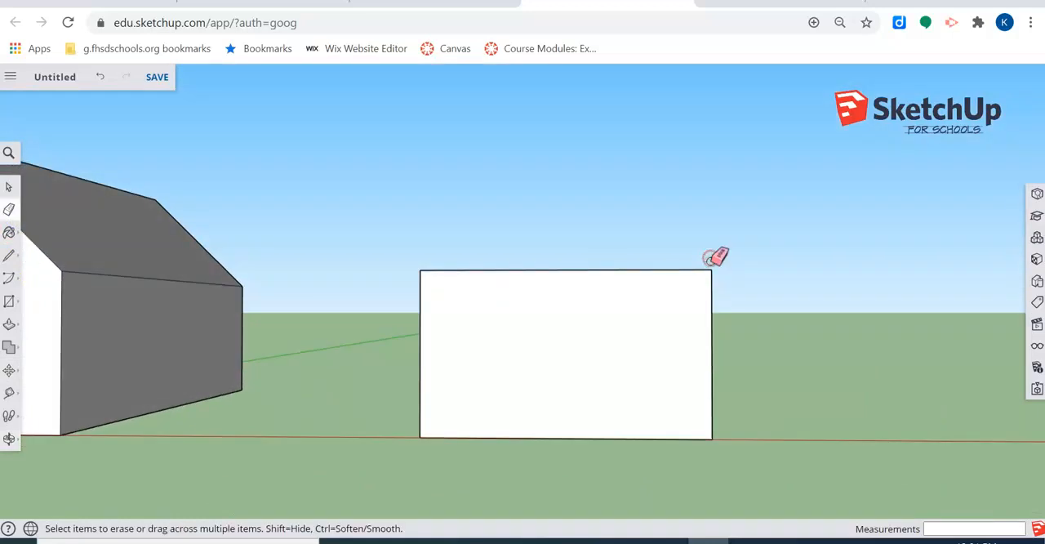
{"action": "left_click", "coordinate": [9, 257]}
{"action": "mouse_move", "coordinate": [427, 223]}
{"action": "middle_mouse_down"}
{"action": "mouse_move", "coordinate": [455, 338]}
{"action": "mouse_move", "coordinate": [467, 219]}
{"action": "middle_mouse_up"}
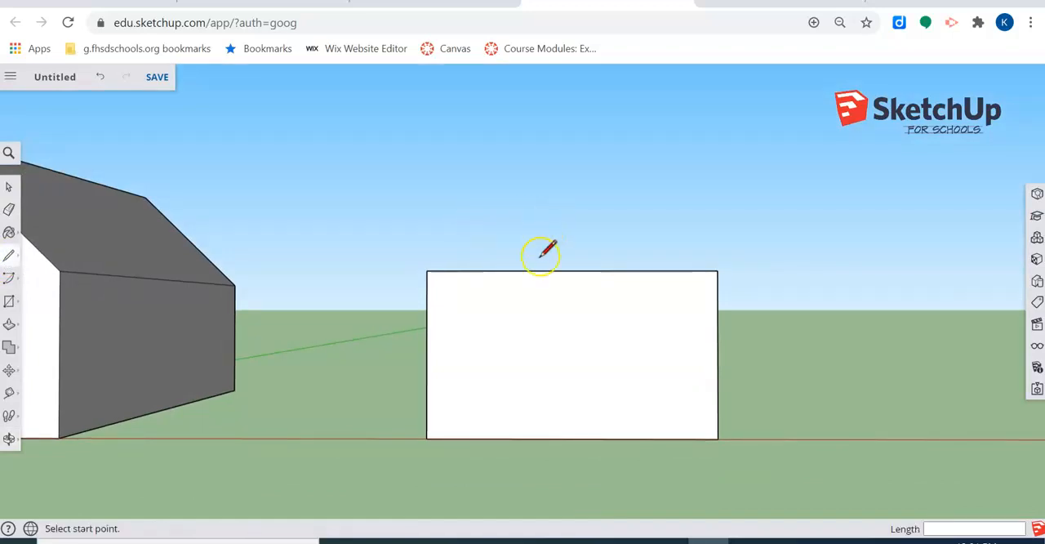
{"action": "left_click", "coordinate": [572, 271]}
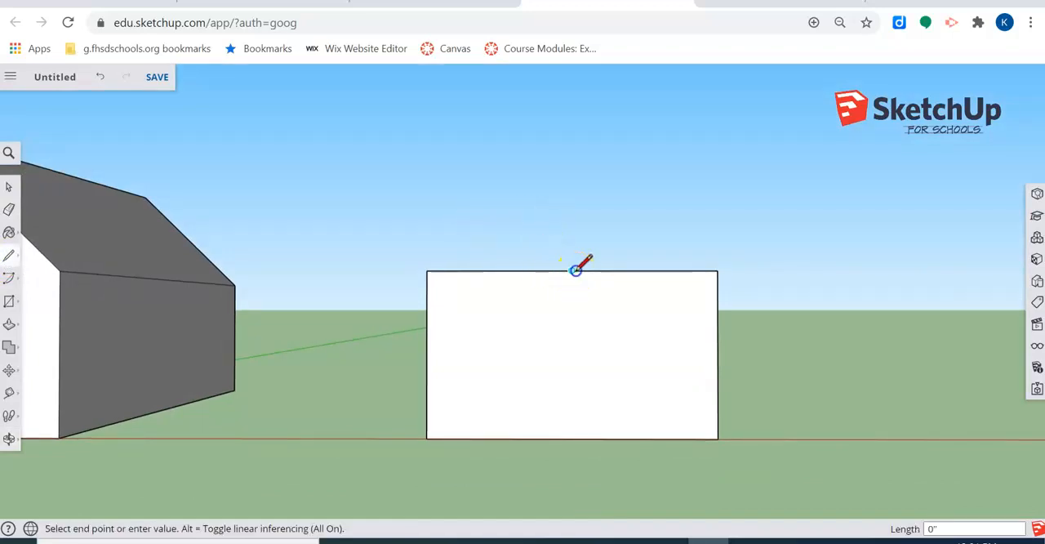
{"action": "left_click", "coordinate": [572, 155]}
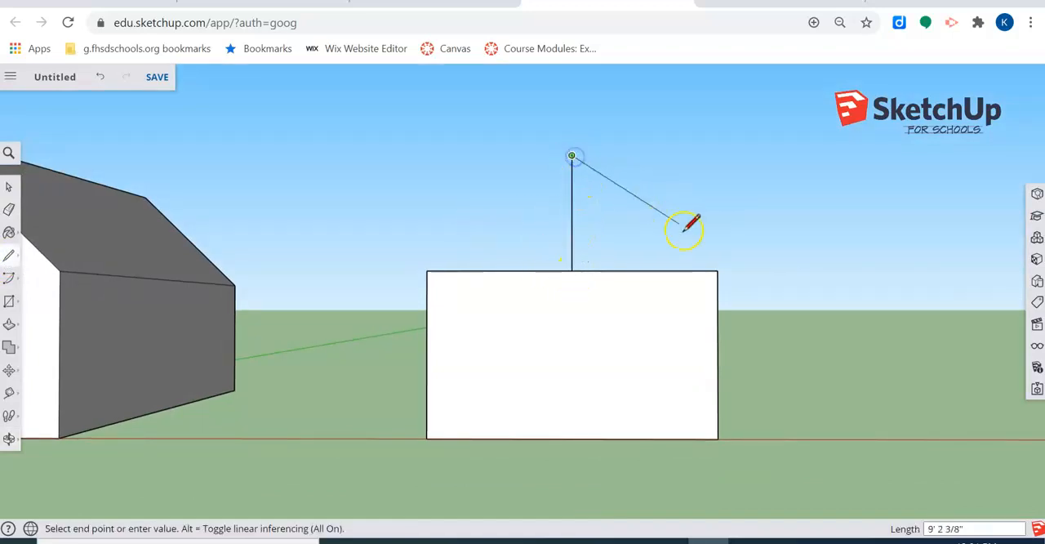
{"action": "left_click", "coordinate": [717, 271]}
{"action": "left_click", "coordinate": [572, 155]}
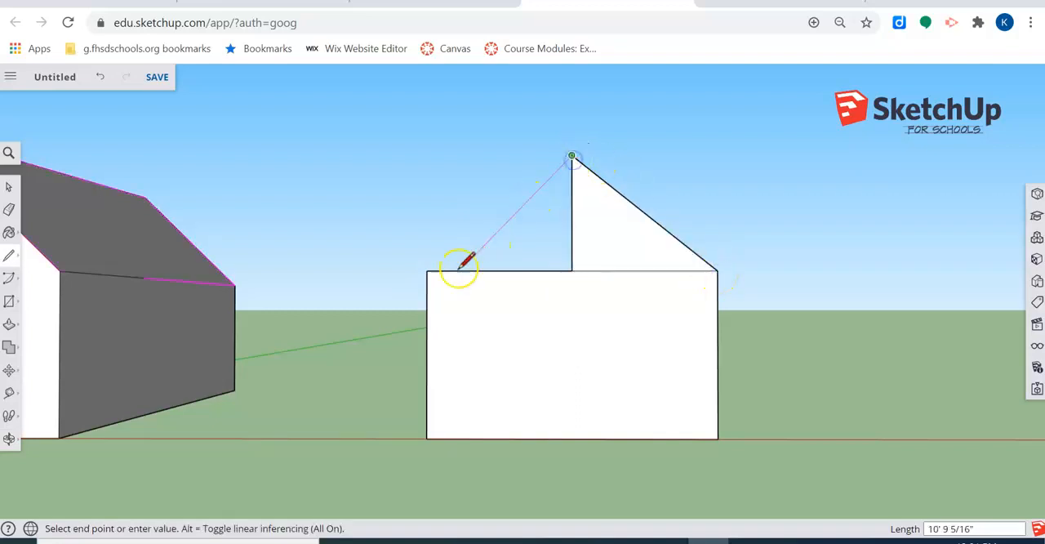
{"action": "left_click", "coordinate": [427, 271]}
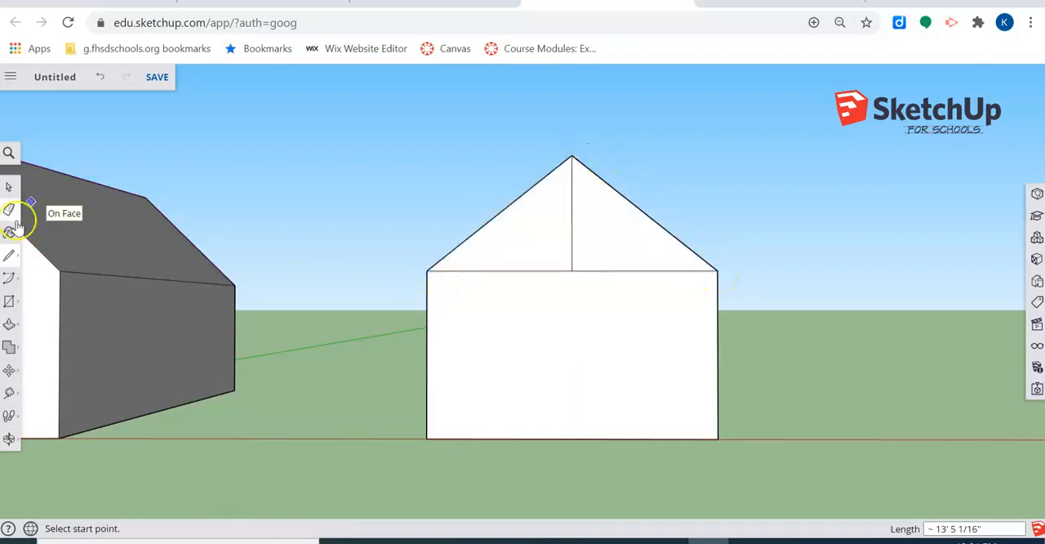
Step: Erase the vertical line inside the copied box's gable triangle to leave a single face
{"action": "mouse_move", "coordinate": [49, 226]}
{"action": "middle_mouse_down"}
{"action": "mouse_move", "coordinate": [477, 234]}
{"action": "mouse_move", "coordinate": [54, 280]}
{"action": "middle_mouse_up"}
{"action": "key", "text": "e"}
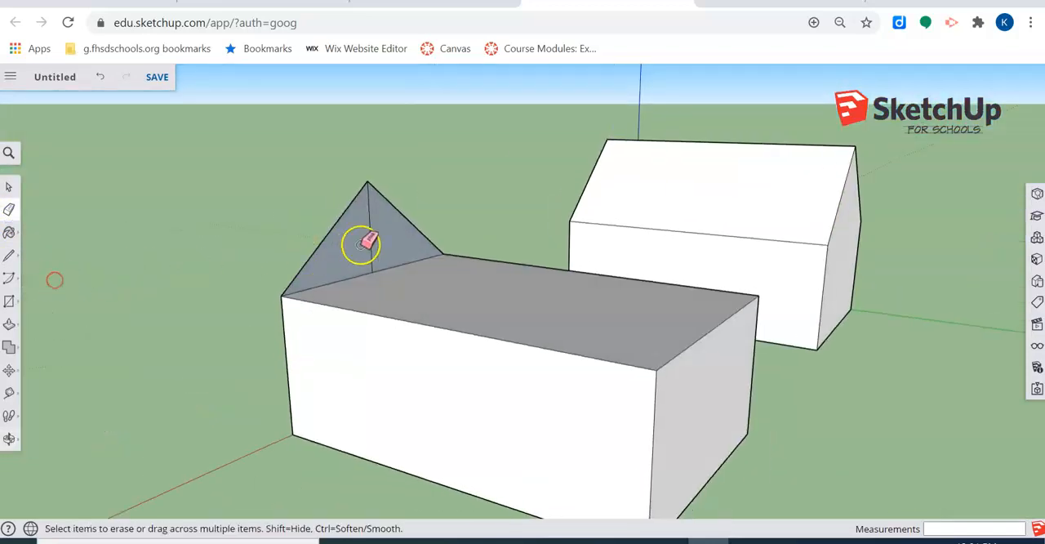
{"action": "left_click", "coordinate": [372, 237]}
Step: Use Push/Pull to extend the gable triangle 32' 5 7/8" to the copied box's back end as a roof
{"action": "mouse_move", "coordinate": [372, 237]}
{"action": "middle_mouse_down"}
{"action": "mouse_move", "coordinate": [425, 256]}
{"action": "mouse_move", "coordinate": [87, 315]}
{"action": "middle_mouse_up"}
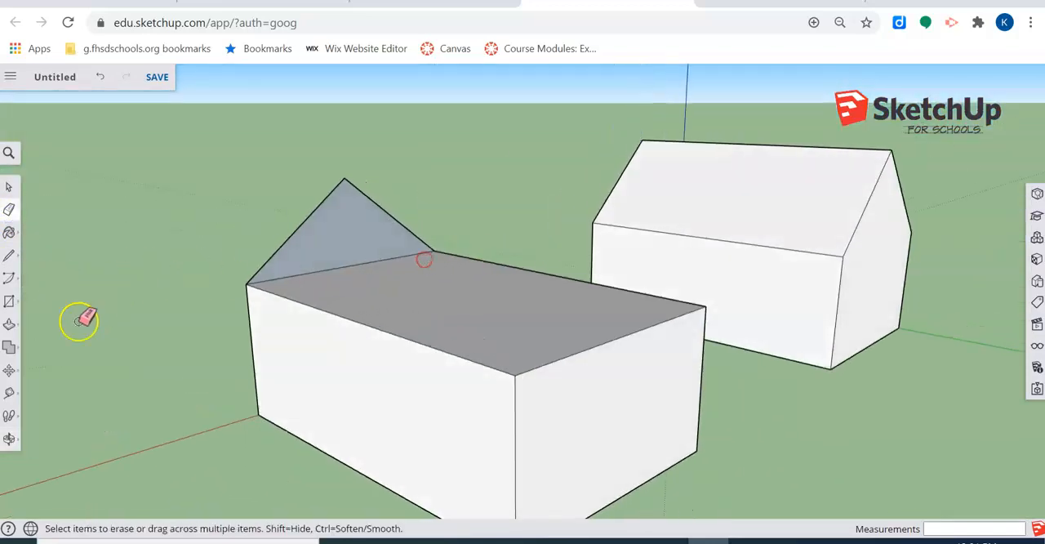
{"action": "left_click", "coordinate": [9, 324]}
{"action": "mouse_move", "coordinate": [336, 239]}
{"action": "left_mouse_down"}
{"action": "mouse_move", "coordinate": [425, 291]}
{"action": "mouse_move", "coordinate": [519, 377]}
{"action": "left_mouse_up"}
Step: Erase the horizontal line between gable and wall on the copied house's front face and view the house from behind
{"action": "middle_click_drag", "start_coordinate": [140, 330], "coordinate": [692, 315]}
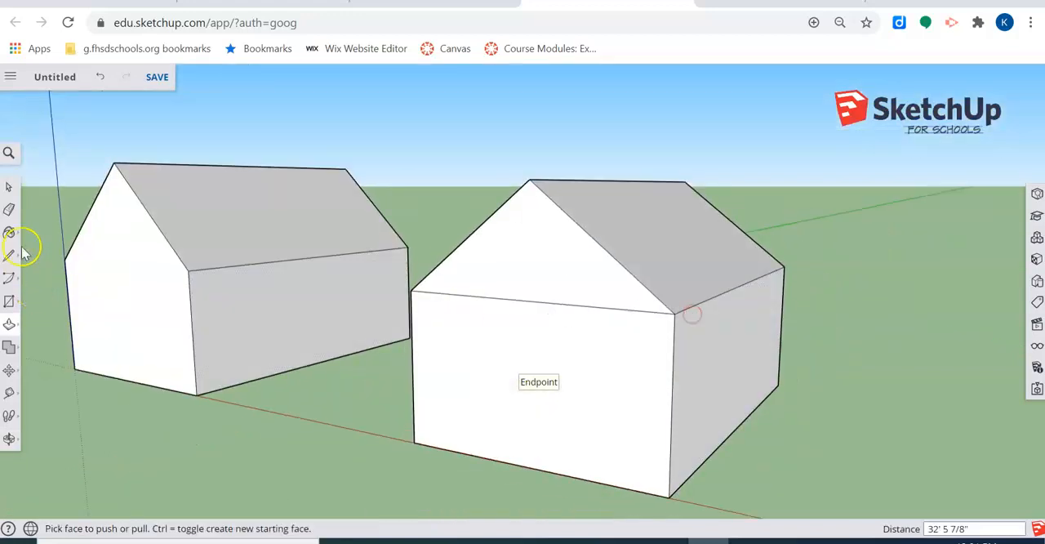
{"action": "left_click", "coordinate": [13, 213]}
{"action": "mouse_move", "coordinate": [536, 303]}
{"action": "middle_mouse_down"}
{"action": "mouse_move", "coordinate": [355, 362]}
{"action": "mouse_move", "coordinate": [191, 357]}
{"action": "middle_mouse_up"}
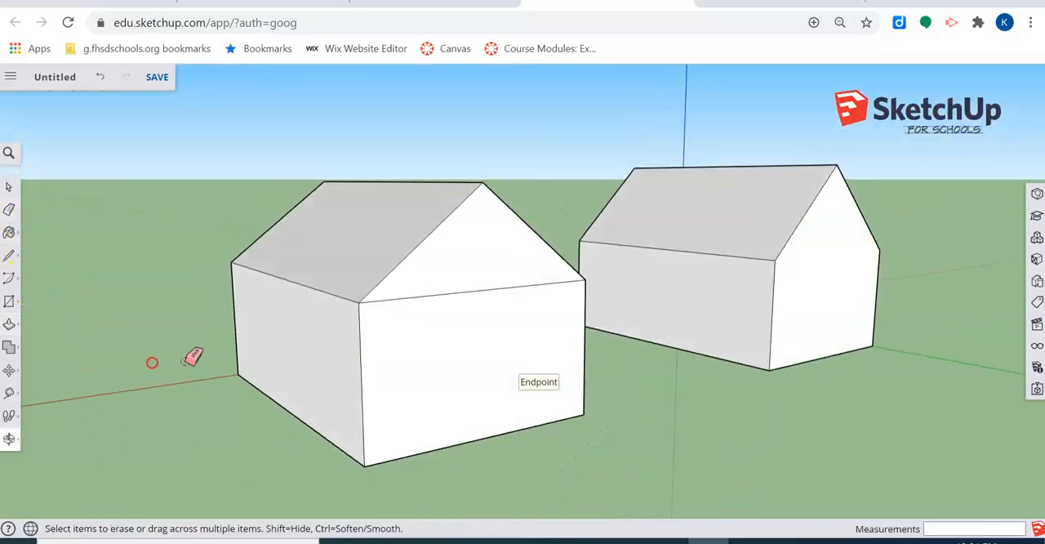
{"action": "middle_click_drag", "start_coordinate": [595, 350], "coordinate": [678, 356]}
Step: Return to the Select tool and view the front faces of both gabled houses up close
{"action": "left_click", "coordinate": [9, 188]}
{"action": "middle_click_drag", "start_coordinate": [401, 317], "coordinate": [294, 290]}
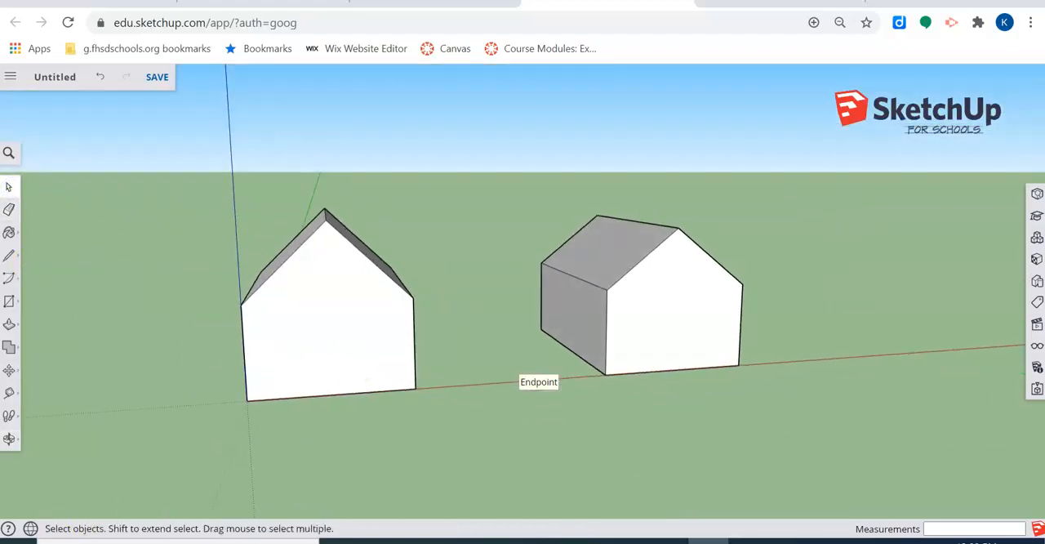
{"action": "scroll", "coordinate": [401, 427], "scroll_direction": "up", "scroll_amount": 3}
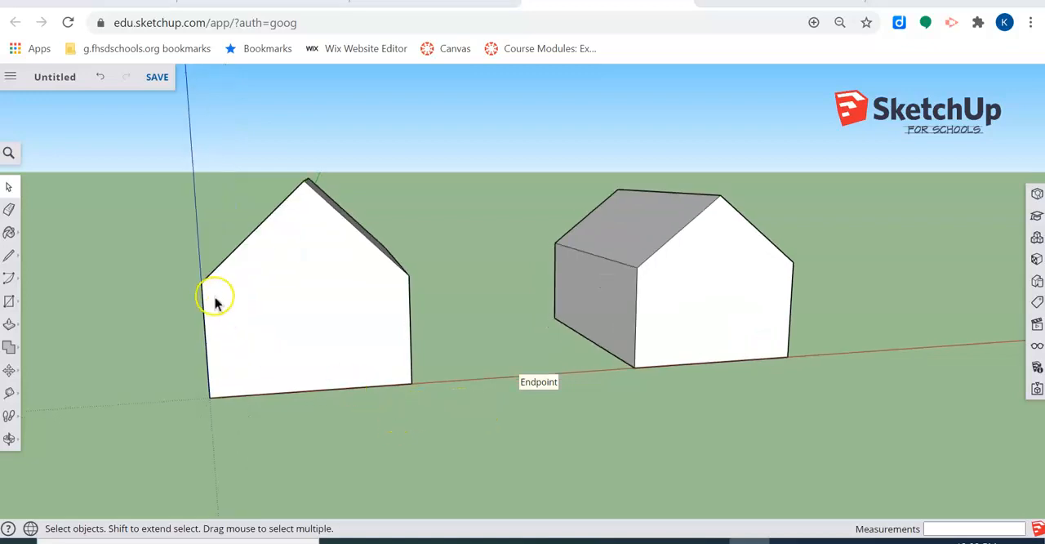
{"action": "scroll", "coordinate": [217, 291], "scroll_direction": "up", "scroll_amount": 2}
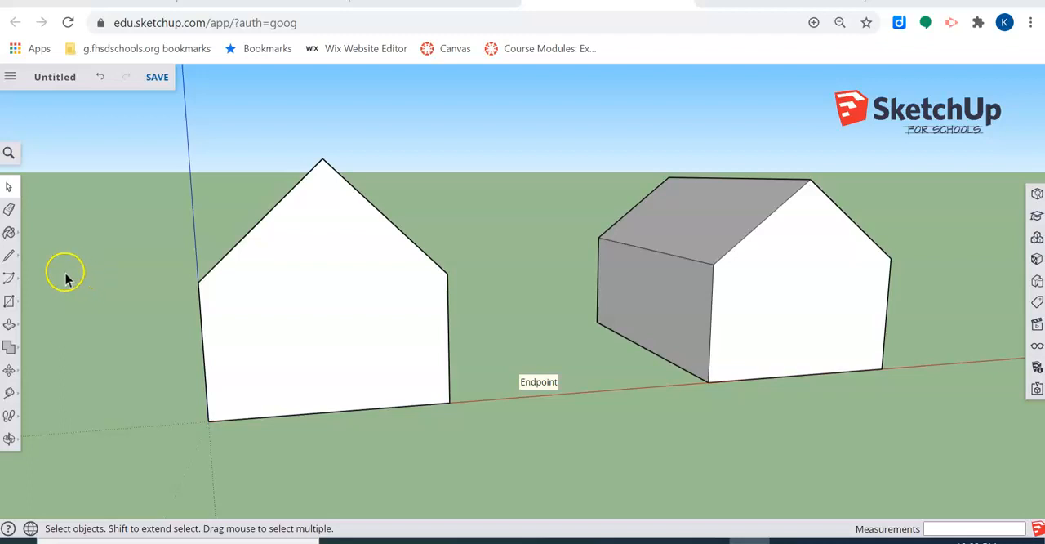
Step: Draw a 21' line across the first house's front face between the two eave corners to separate the gable triangle
{"action": "left_click", "coordinate": [9, 258]}
{"action": "left_click", "coordinate": [41, 243]}
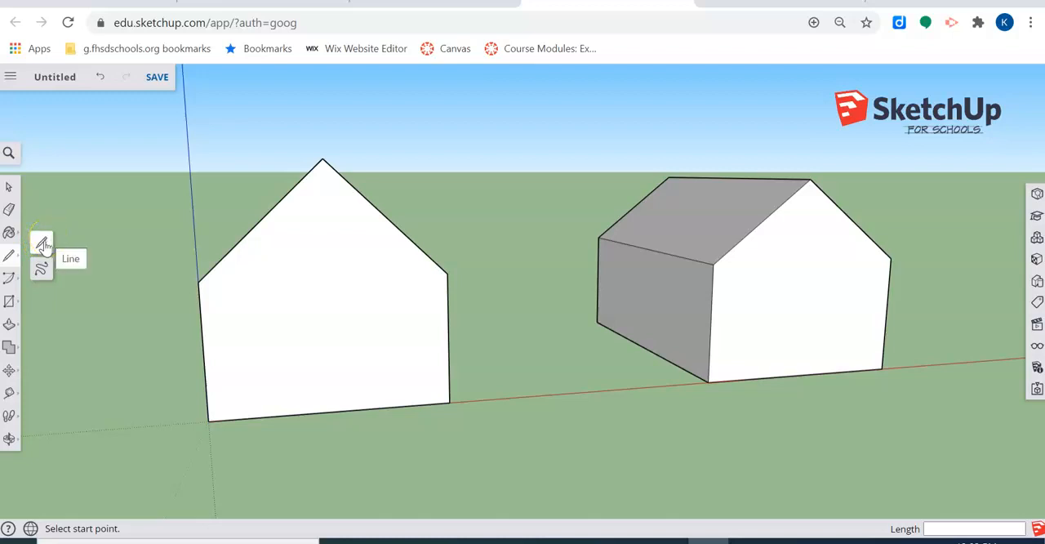
{"action": "left_click", "coordinate": [200, 283]}
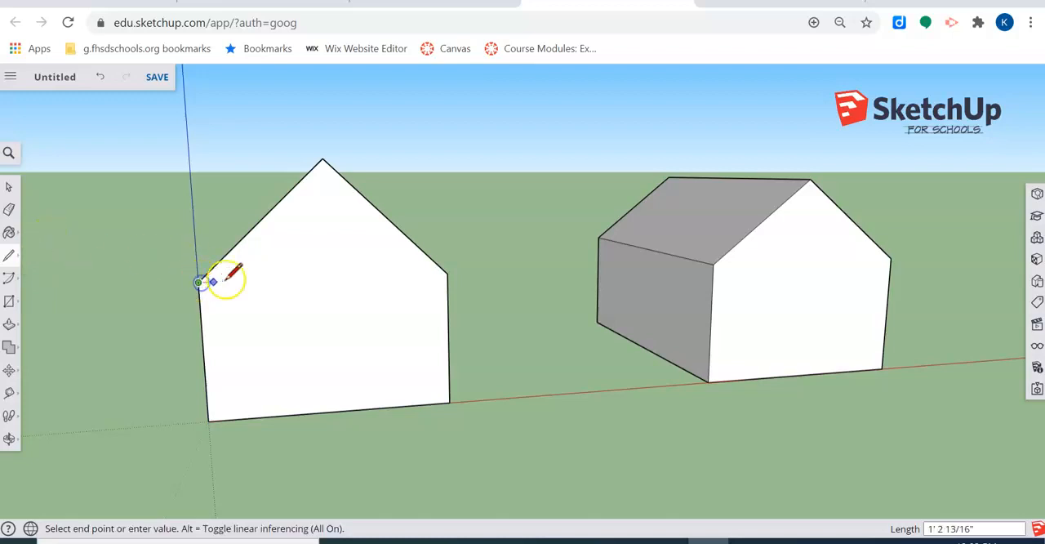
{"action": "left_click", "coordinate": [449, 274]}
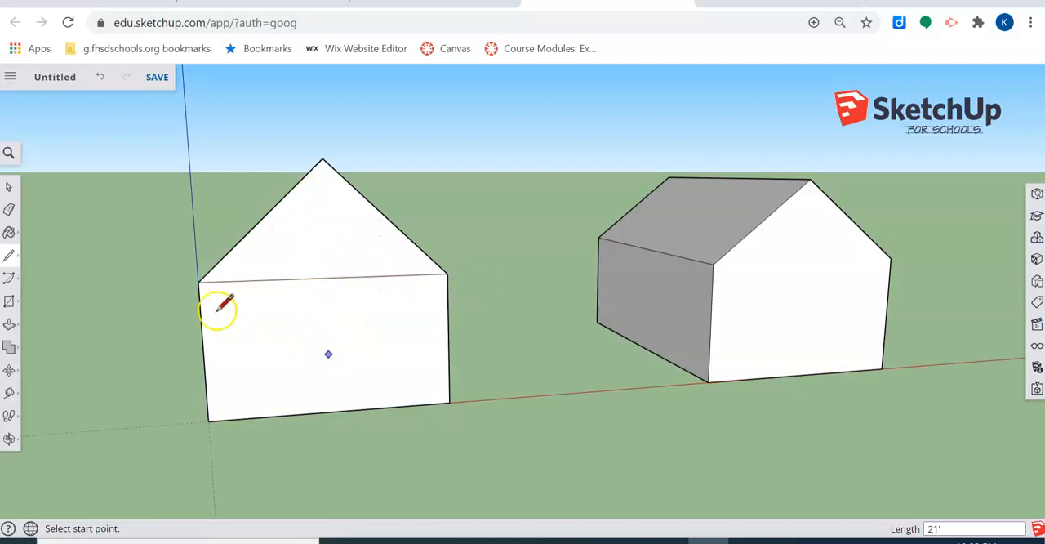
Step: Try out the 2-Point Arc tool in the empty space beside the first house
{"action": "left_click", "coordinate": [9, 279]}
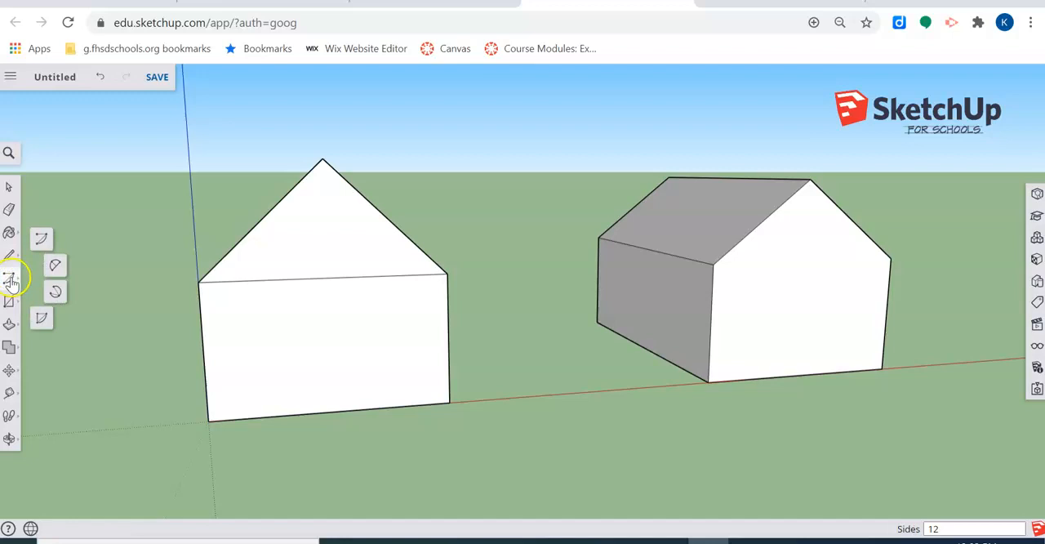
{"action": "left_click", "coordinate": [55, 267]}
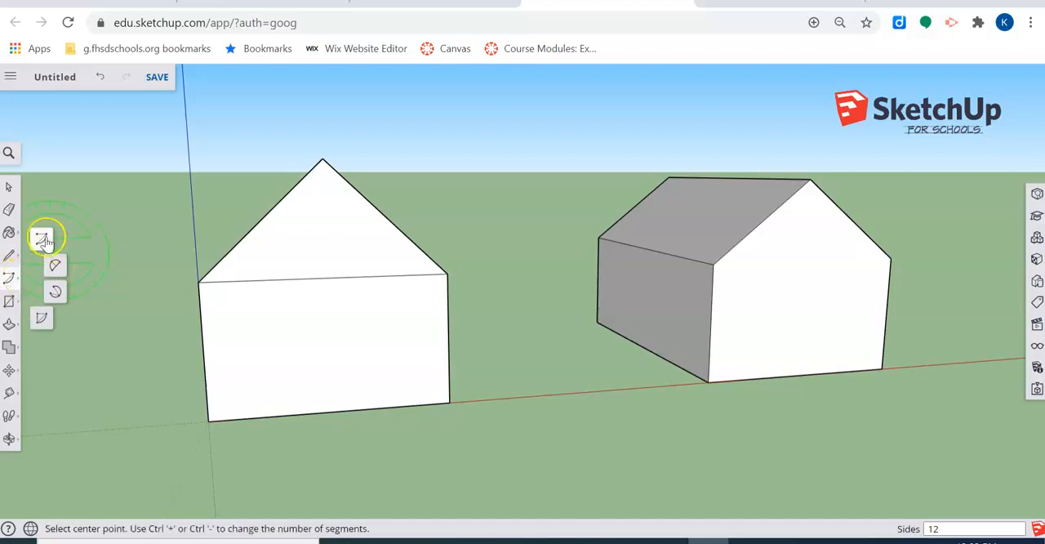
{"action": "left_click", "coordinate": [43, 238]}
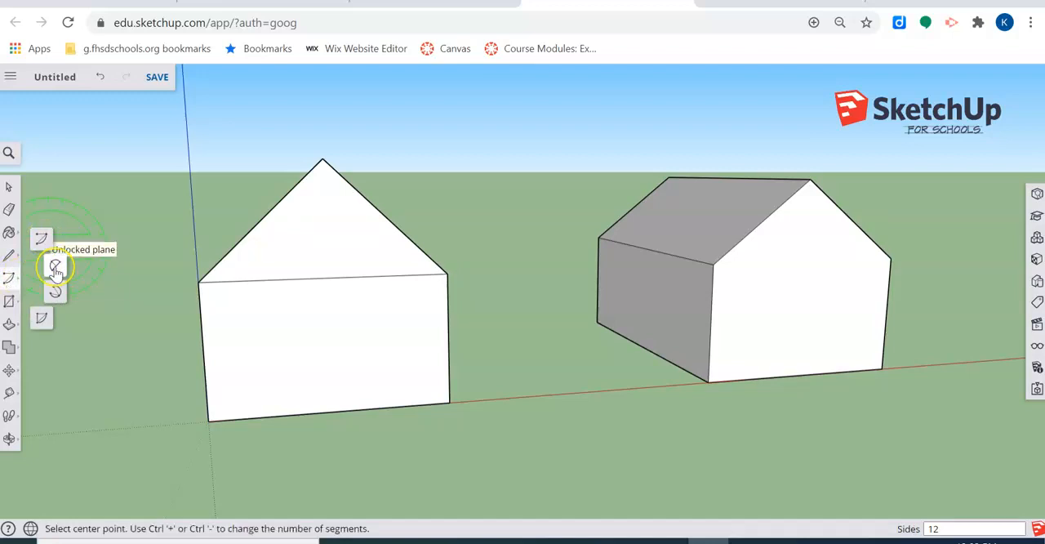
{"action": "left_click", "coordinate": [55, 290]}
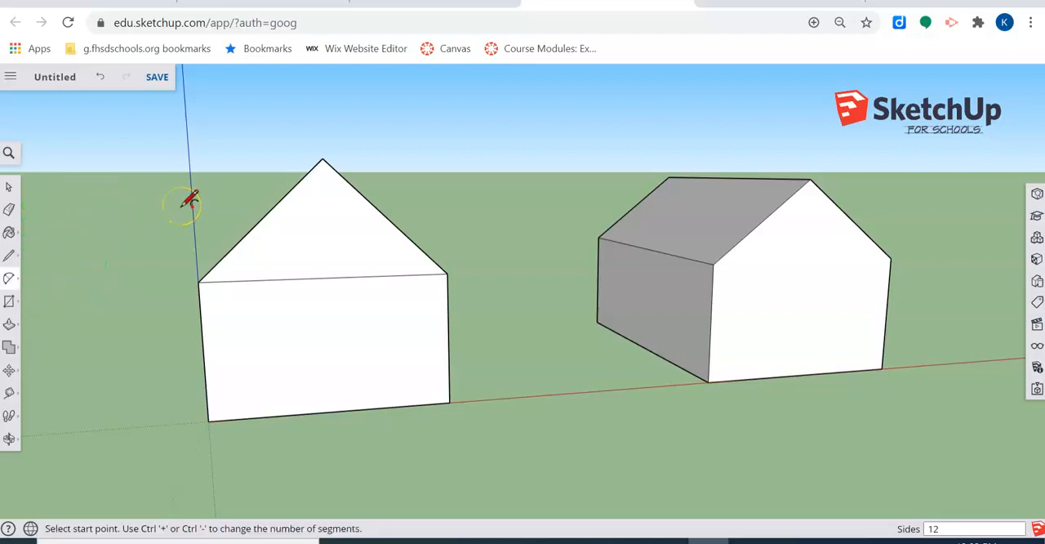
{"action": "left_click", "coordinate": [84, 190]}
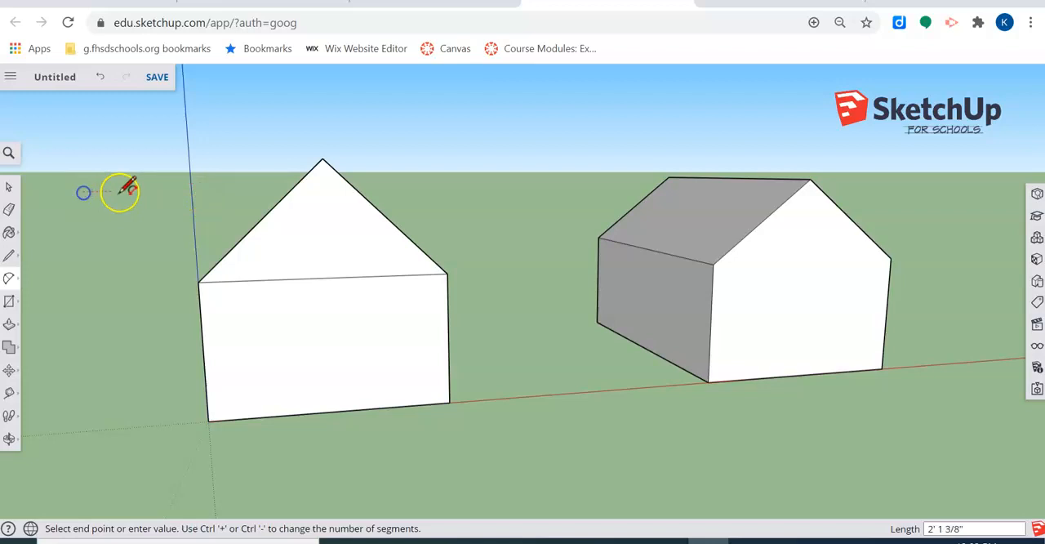
{"action": "left_click", "coordinate": [233, 189]}
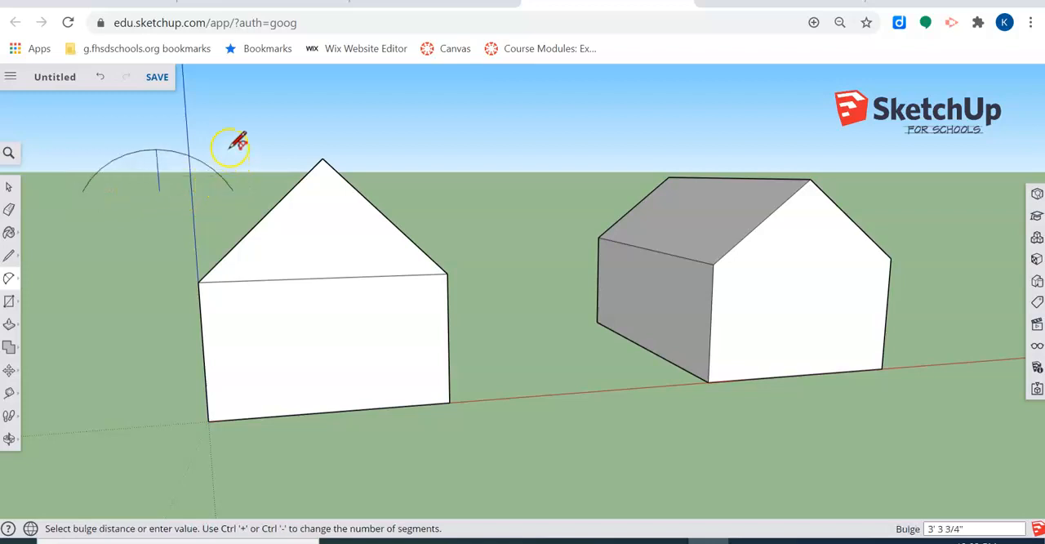
{"action": "left_click", "coordinate": [232, 122]}
{"action": "key", "text": "ctrl+z"}
{"action": "left_click", "coordinate": [100, 184]}
{"action": "left_click", "coordinate": [242, 174]}
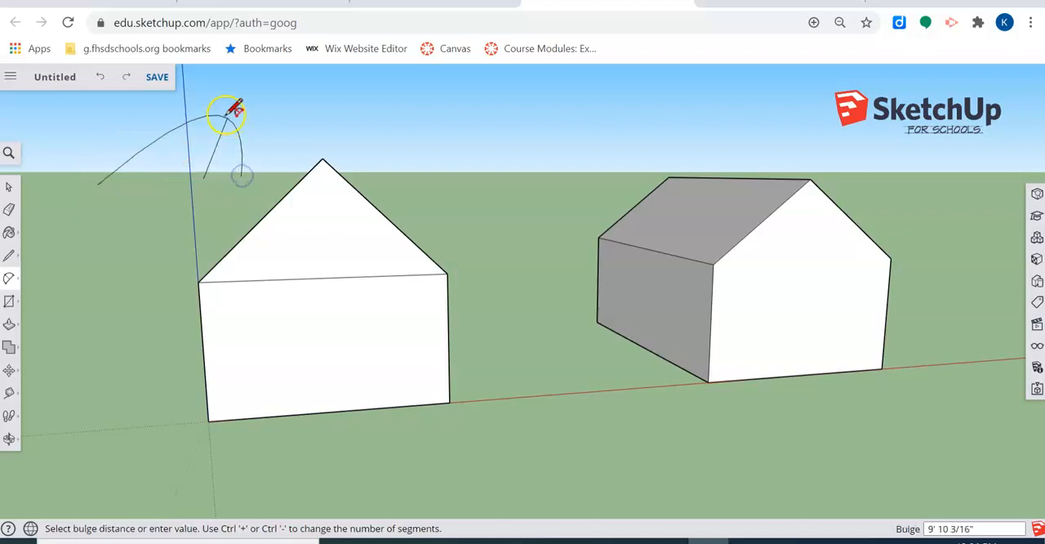
{"action": "key", "text": "Escape"}
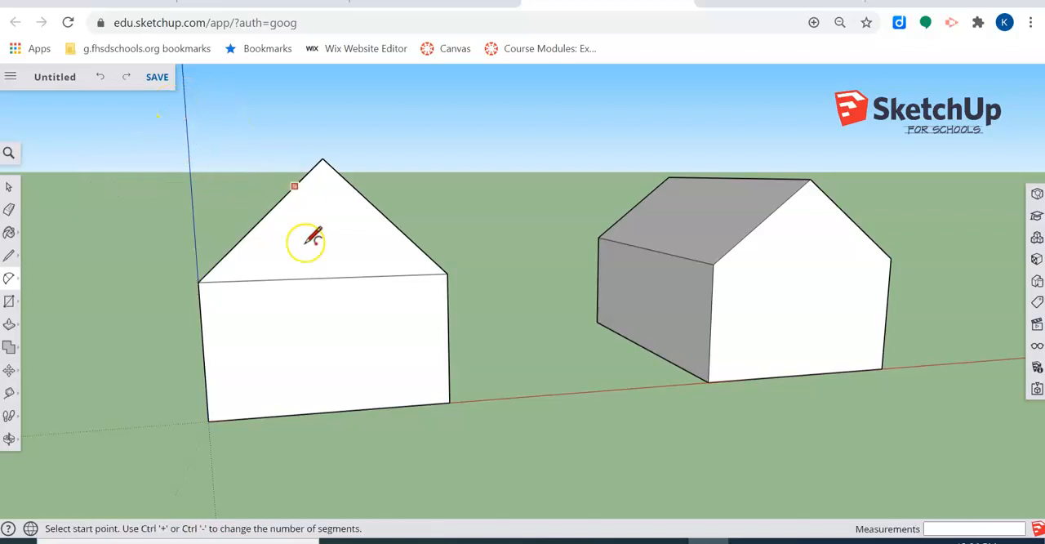
Step: Draw a 2-point arc on the gable's base line with a bulge of about 5' 10"
{"action": "left_click", "coordinate": [243, 281]}
{"action": "left_click", "coordinate": [394, 275]}
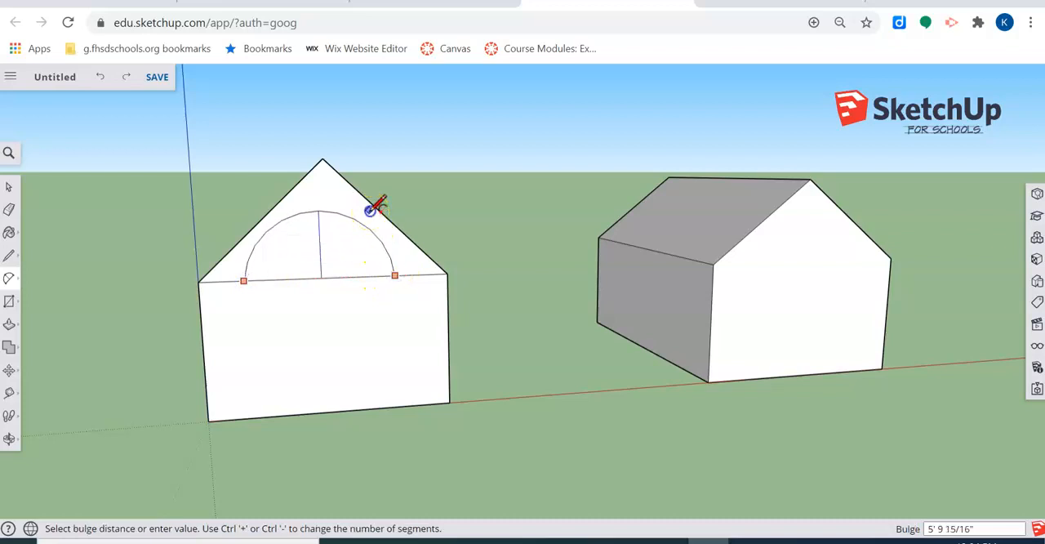
{"action": "left_click", "coordinate": [369, 209]}
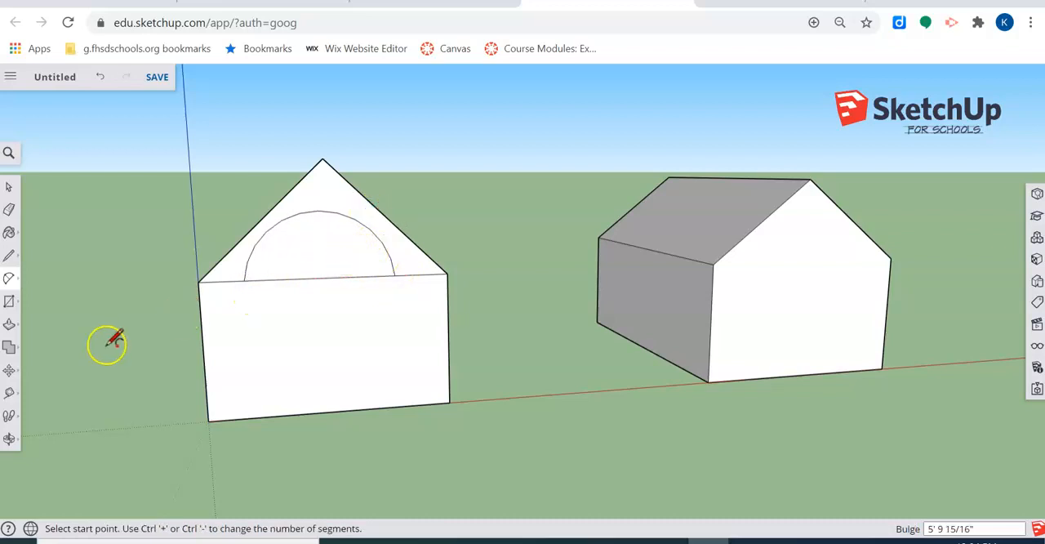
Step: Try moving the half-circle face within the gable, and undo back to before the arc
{"action": "left_click", "coordinate": [9, 369]}
{"action": "left_click", "coordinate": [276, 252]}
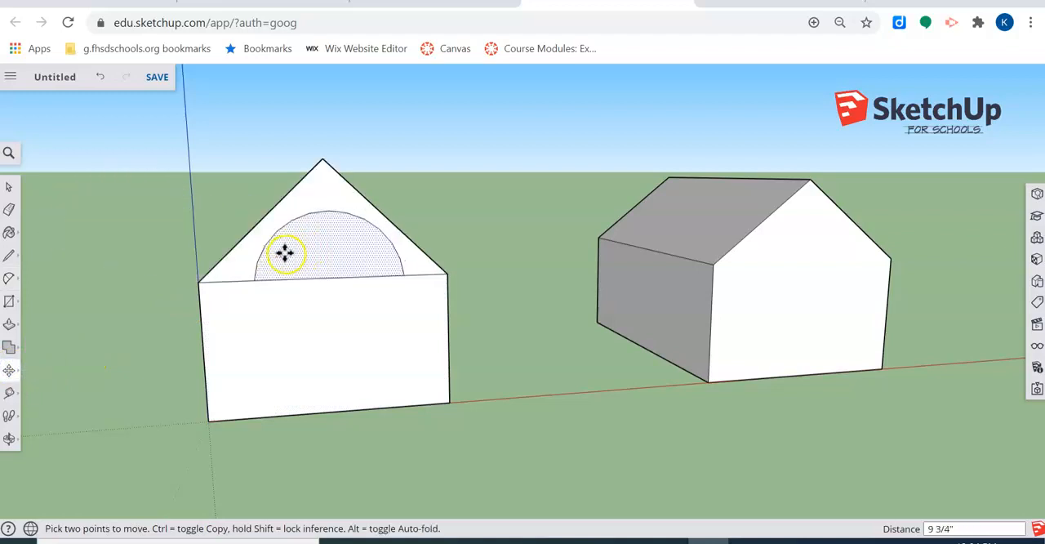
{"action": "left_click", "coordinate": [277, 253]}
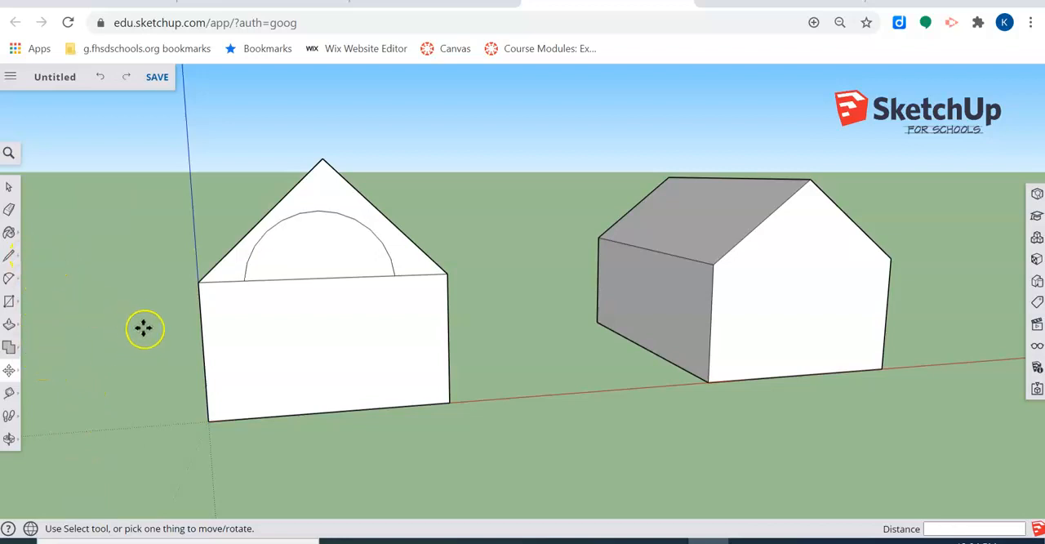
{"action": "key", "text": "ctrl+z"}
Step: Draw a 2-point arc centred on the gable's base line, bulging upward inside the first house's gable triangle
{"action": "left_click", "coordinate": [9, 255]}
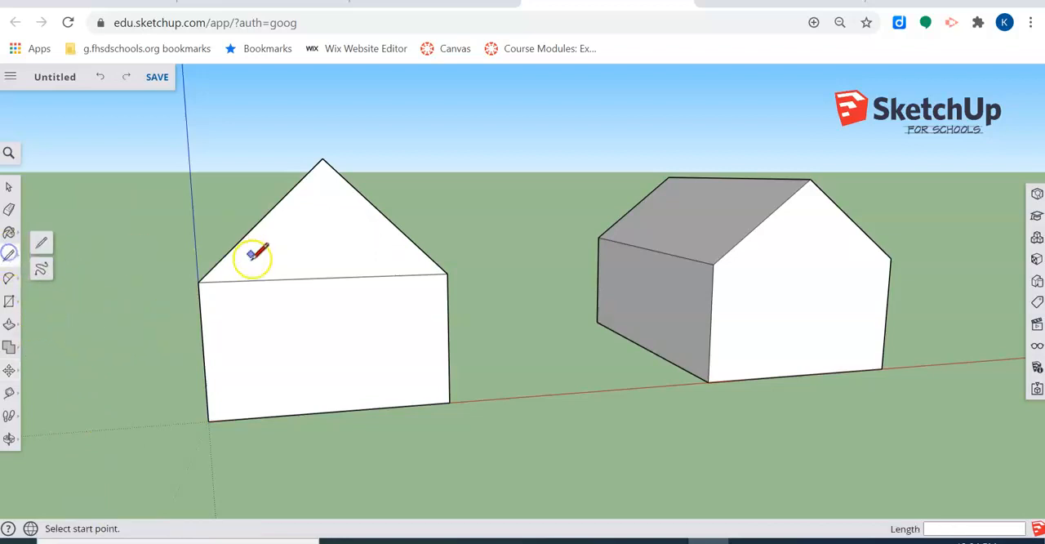
{"action": "left_click", "coordinate": [56, 265]}
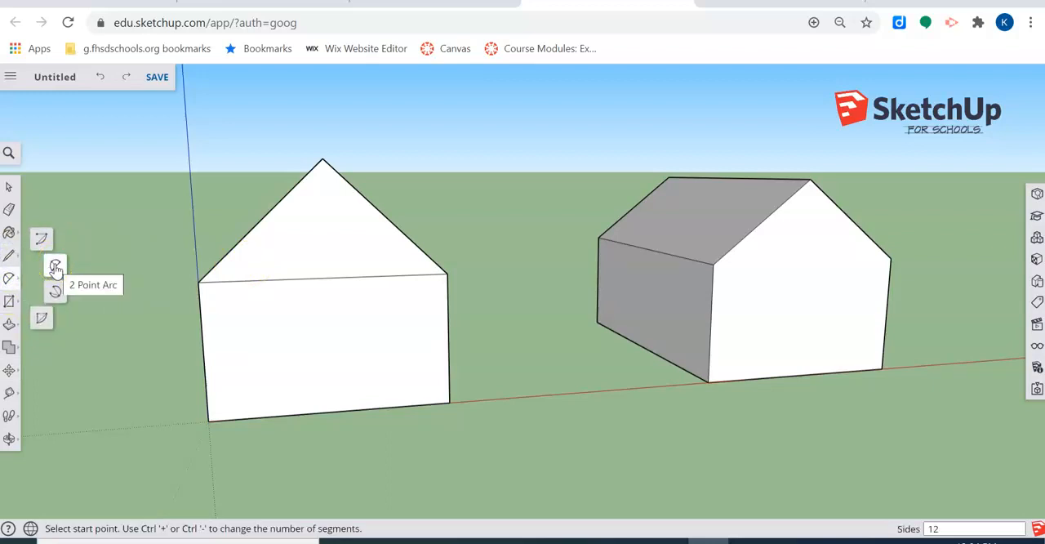
{"action": "left_click", "coordinate": [252, 281]}
{"action": "left_click", "coordinate": [392, 276]}
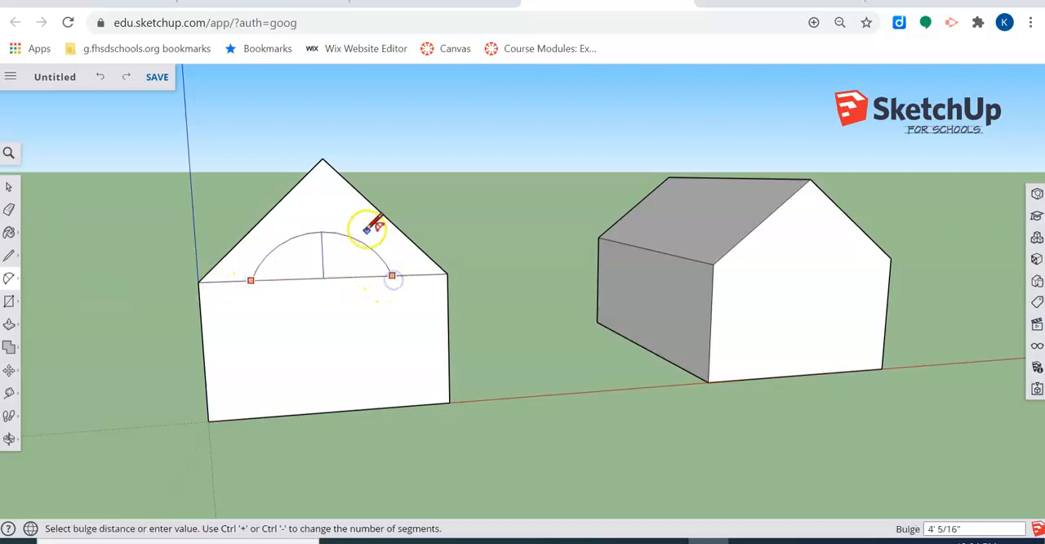
{"action": "left_click", "coordinate": [344, 222]}
Step: Push/Pull the gable face around the arc outward 4' 10 1/2" and erase the line beneath the arch
{"action": "middle_click_drag", "start_coordinate": [52, 327], "coordinate": [164, 326]}
{"action": "left_click", "coordinate": [10, 342]}
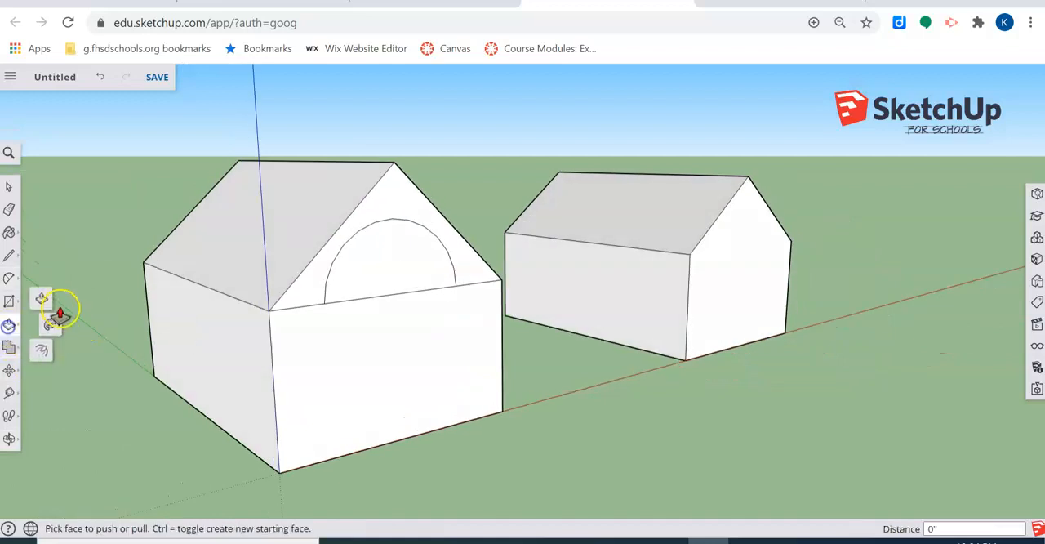
{"action": "left_click", "coordinate": [40, 297]}
{"action": "left_click", "coordinate": [416, 201]}
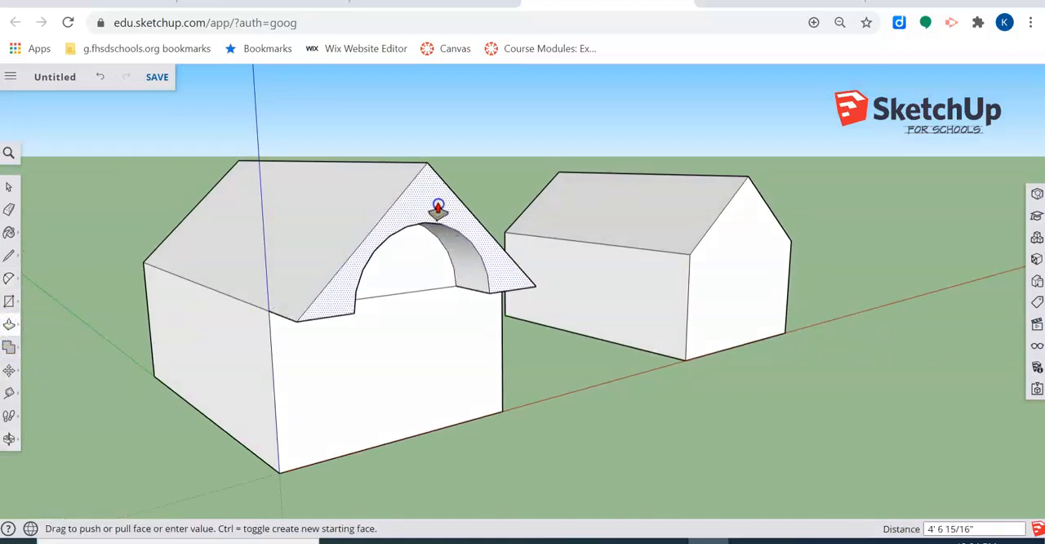
{"action": "left_click", "coordinate": [438, 207]}
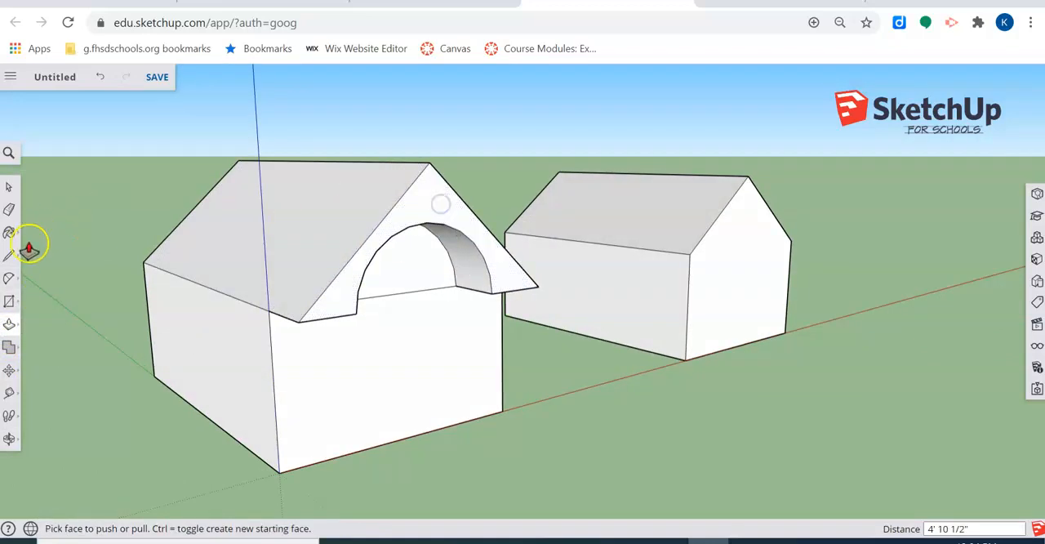
{"action": "left_click", "coordinate": [10, 210]}
{"action": "left_click", "coordinate": [420, 290]}
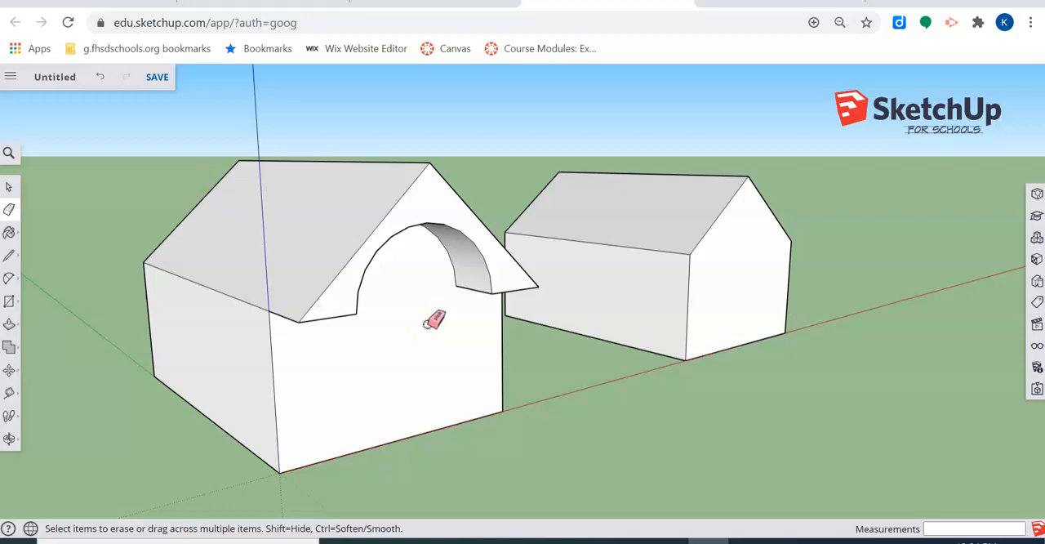
Step: Draw a door rectangle at the base of the first house's front wall and a window rectangle above it on each side
{"action": "mouse_move", "coordinate": [583, 383]}
{"action": "middle_mouse_down"}
{"action": "mouse_move", "coordinate": [457, 321]}
{"action": "mouse_move", "coordinate": [236, 341]}
{"action": "mouse_move", "coordinate": [245, 376]}
{"action": "middle_mouse_up"}
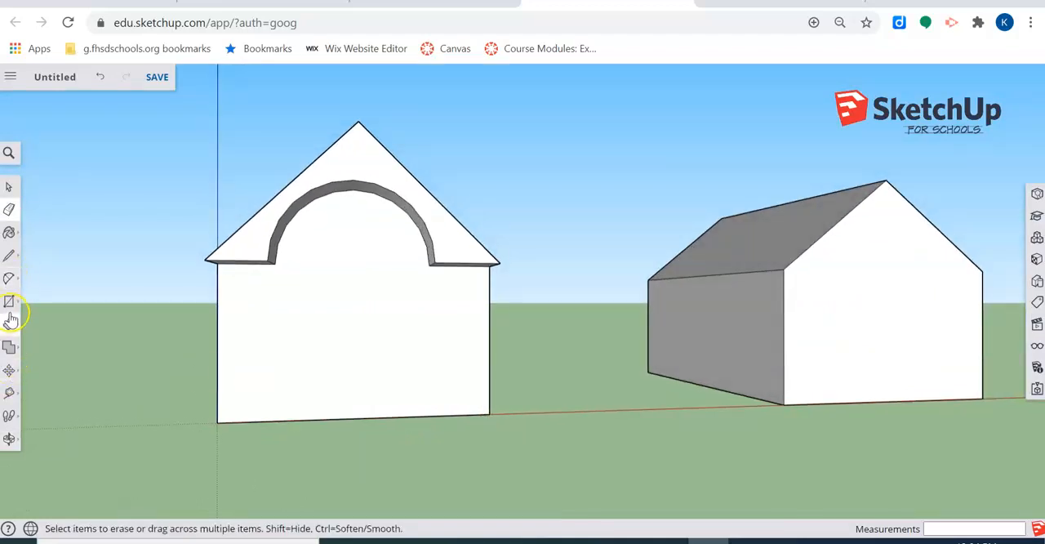
{"action": "left_click", "coordinate": [9, 303]}
{"action": "left_click", "coordinate": [325, 420]}
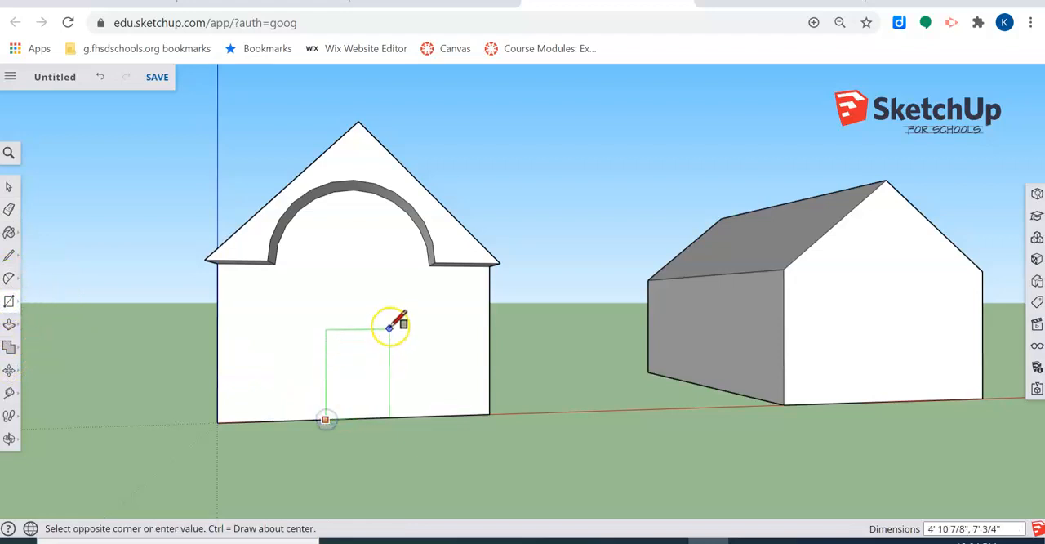
{"action": "left_click", "coordinate": [379, 333]}
{"action": "left_click", "coordinate": [256, 280]}
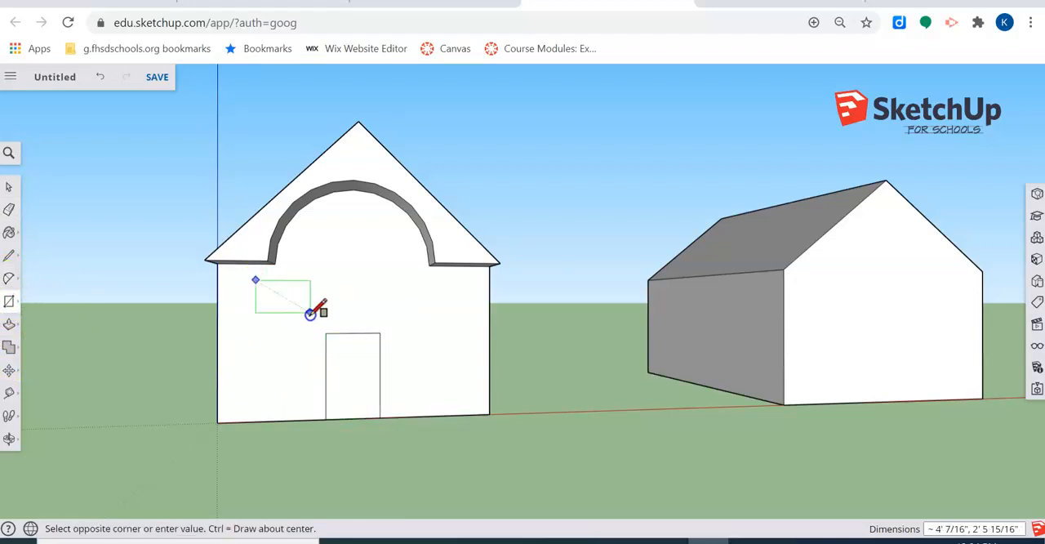
{"action": "left_click", "coordinate": [310, 326]}
{"action": "left_click", "coordinate": [392, 281]}
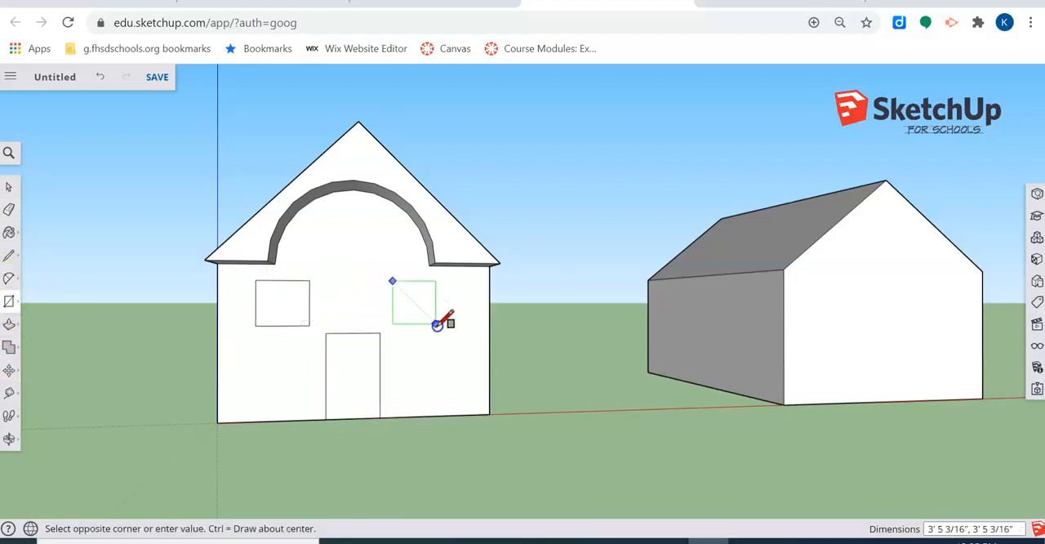
{"action": "left_click", "coordinate": [437, 325]}
Step: Draw a rectangle about 28' 9" by 9' 5" on the first house's side wall, starting at the front bottom corner
{"action": "middle_click_drag", "start_coordinate": [534, 362], "coordinate": [259, 414]}
{"action": "scroll", "coordinate": [565, 401], "scroll_direction": "up", "scroll_amount": 3}
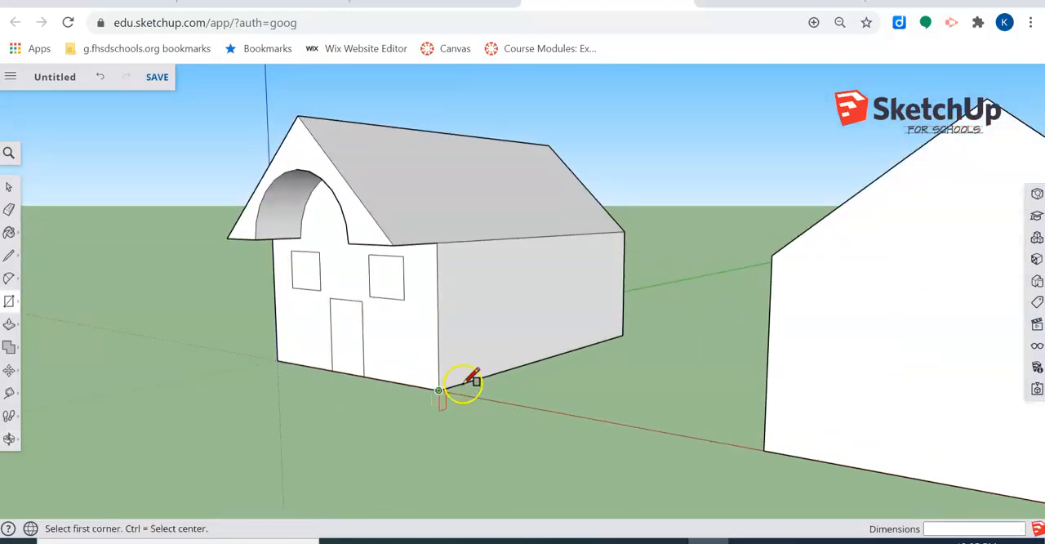
{"action": "left_click", "coordinate": [440, 389]}
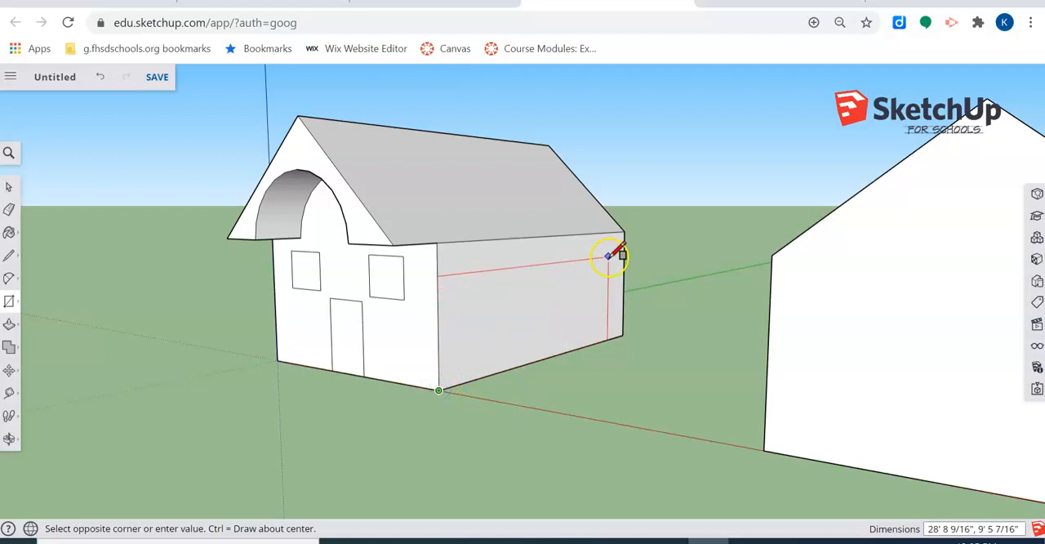
{"action": "left_click", "coordinate": [608, 258]}
Step: Push/Pull the side wall rectangle outward 7' 6 1/8" to form an addition
{"action": "left_click", "coordinate": [9, 325]}
{"action": "left_click", "coordinate": [467, 310]}
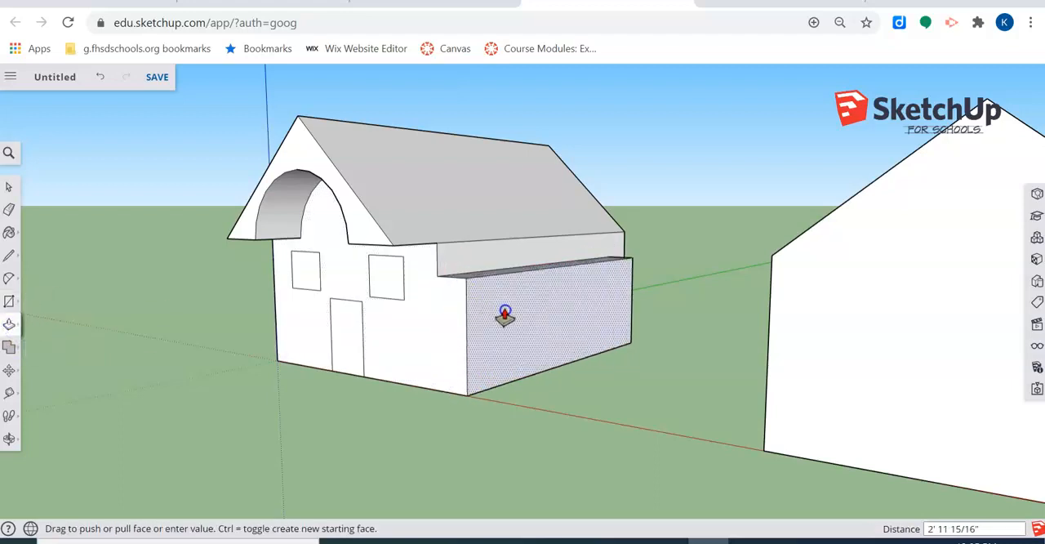
{"action": "left_click", "coordinate": [539, 321]}
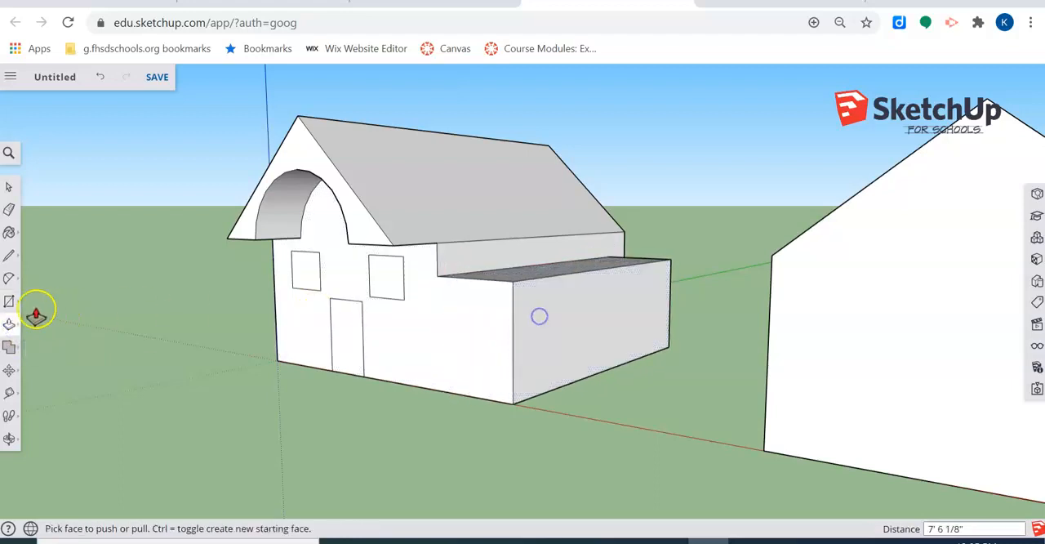
Step: Move the addition's outer top edge downward to give it a sloping roof
{"action": "left_click", "coordinate": [9, 370]}
{"action": "left_click", "coordinate": [582, 271]}
{"action": "left_click", "coordinate": [583, 300]}
Step: Draw a large rectangle about 27' wide on the second house's outer side wall, starting on its bottom edge
{"action": "middle_click_drag", "start_coordinate": [490, 383], "coordinate": [430, 375]}
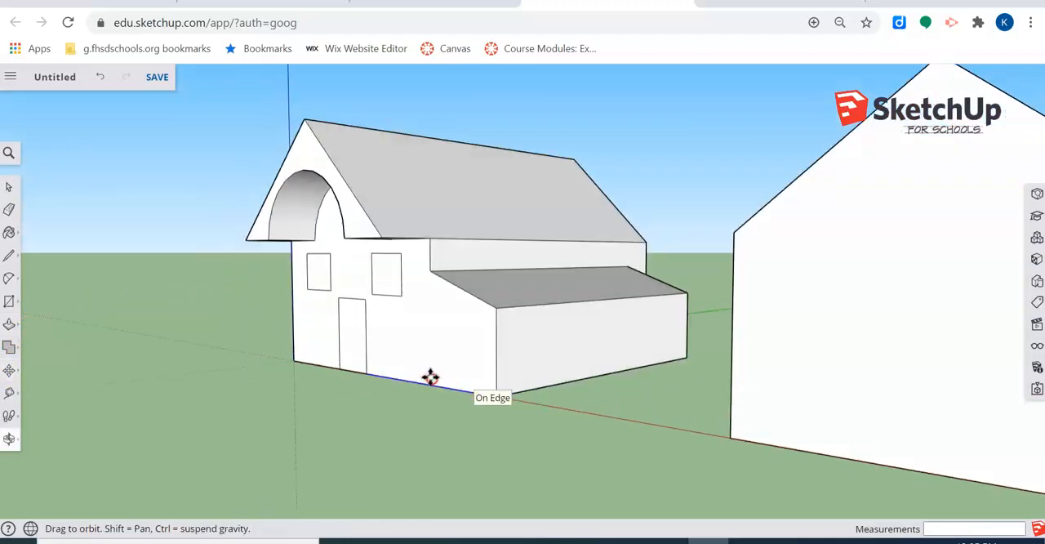
{"action": "scroll", "coordinate": [429, 338], "scroll_direction": "down", "scroll_amount": 5}
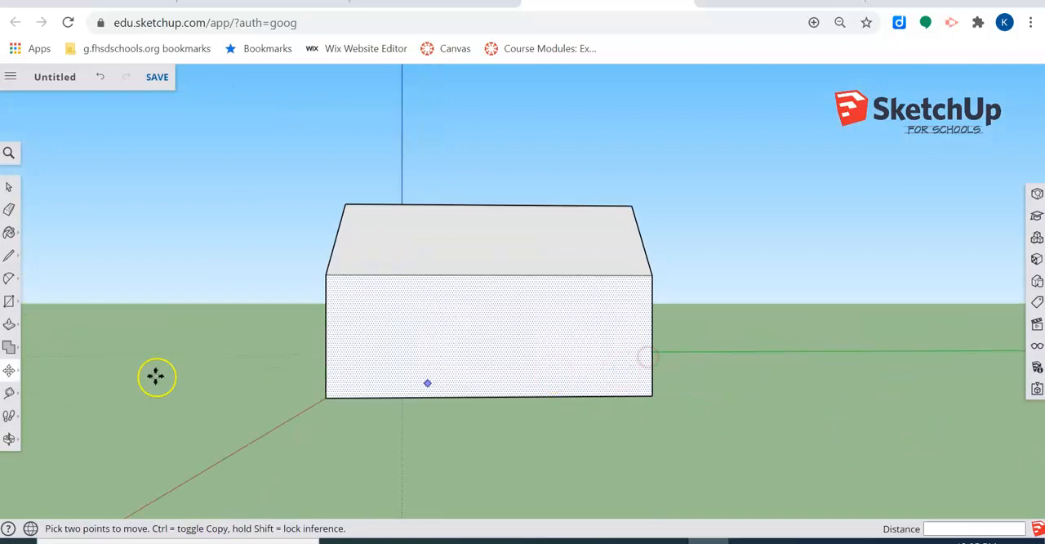
{"action": "left_click", "coordinate": [10, 302]}
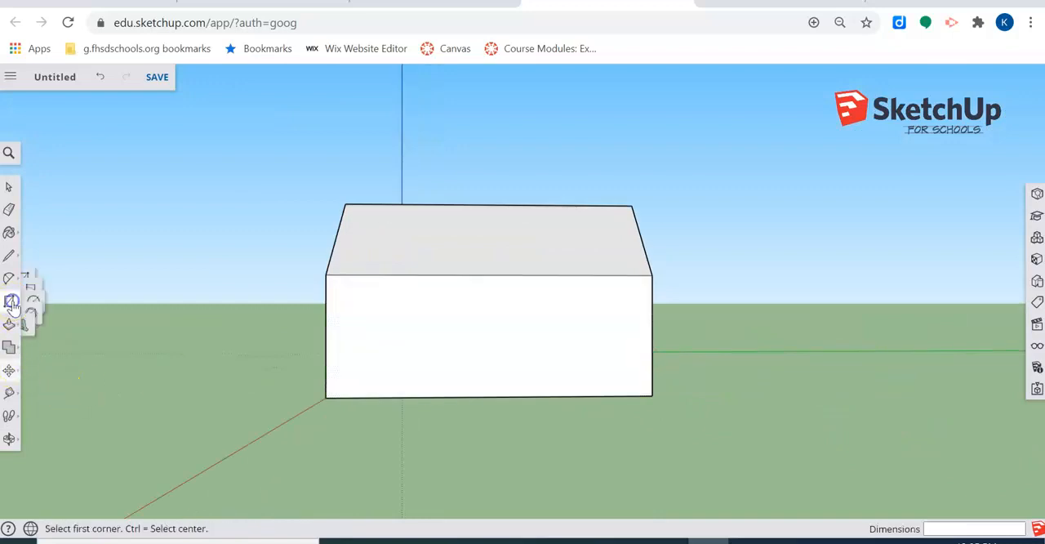
{"action": "left_click", "coordinate": [351, 397]}
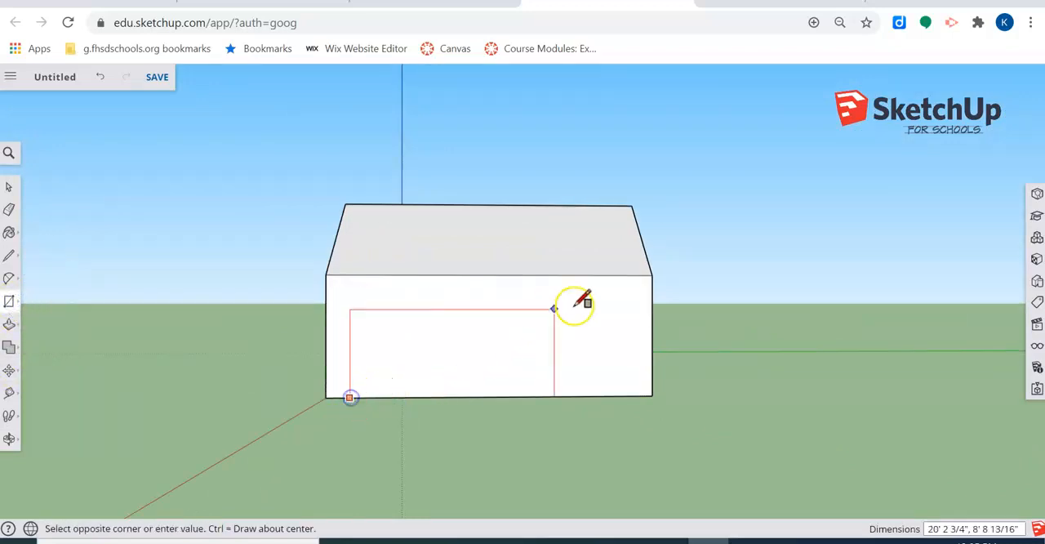
{"action": "left_click", "coordinate": [628, 300]}
{"action": "middle_click_drag", "start_coordinate": [353, 380], "coordinate": [455, 432]}
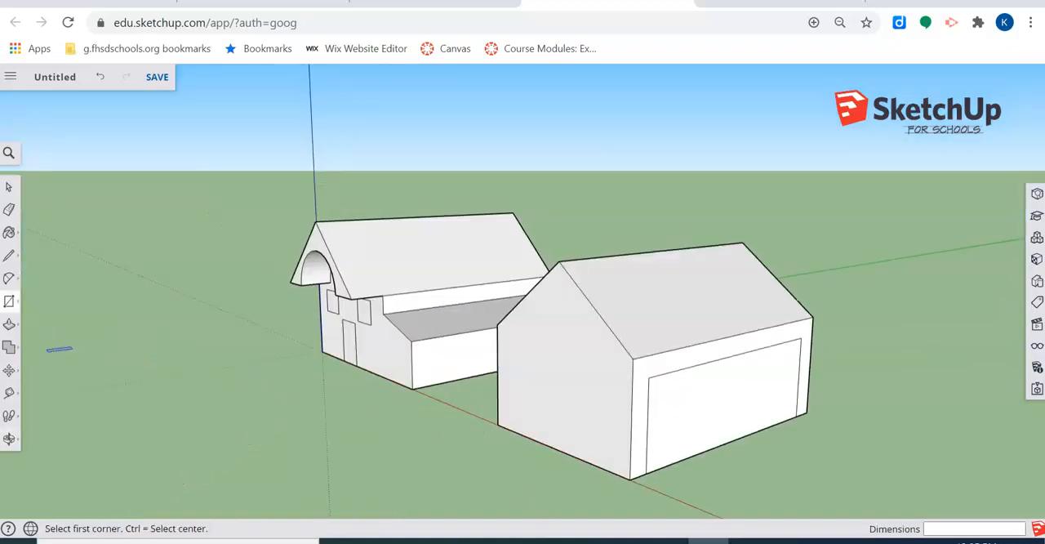
Step: Push/Pull the large rectangle on the second house's outer side wall outward to form an addition
{"action": "left_click", "coordinate": [17, 327]}
{"action": "left_click", "coordinate": [721, 397]}
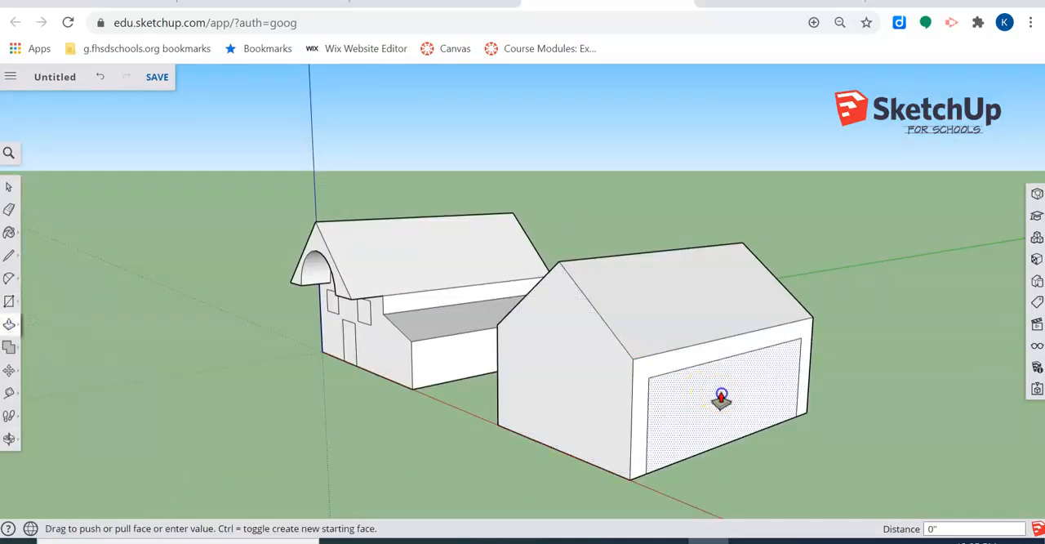
{"action": "left_click", "coordinate": [880, 422]}
{"action": "mouse_move", "coordinate": [881, 422]}
{"action": "middle_mouse_down"}
{"action": "mouse_move", "coordinate": [705, 368]}
{"action": "mouse_move", "coordinate": [199, 348]}
{"action": "middle_mouse_up"}
Step: Draw a centred gable with sloping edges of about 15' 1" above the second house's addition wall, and erase its vertical centre line
{"action": "left_click", "coordinate": [9, 255]}
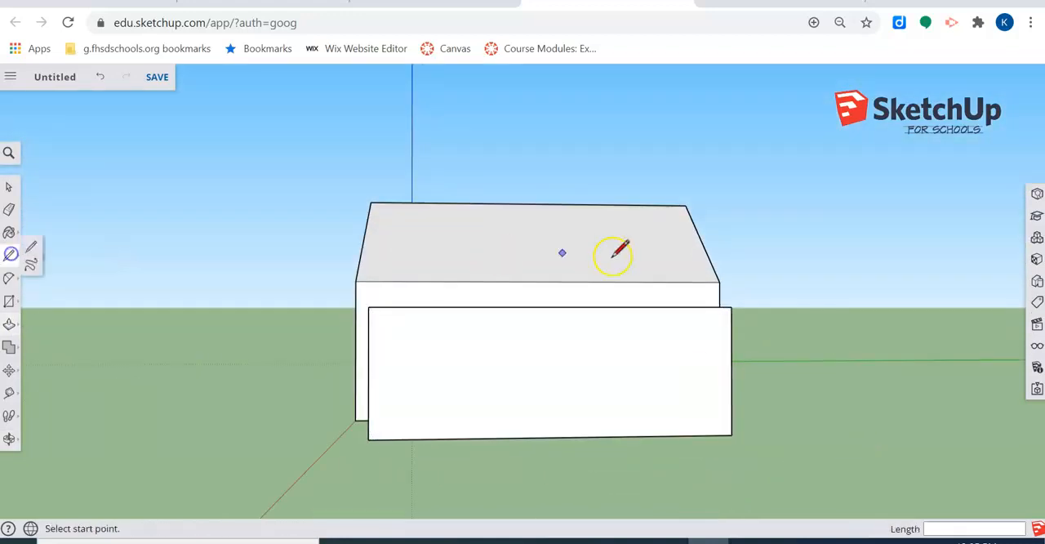
{"action": "left_click", "coordinate": [554, 306]}
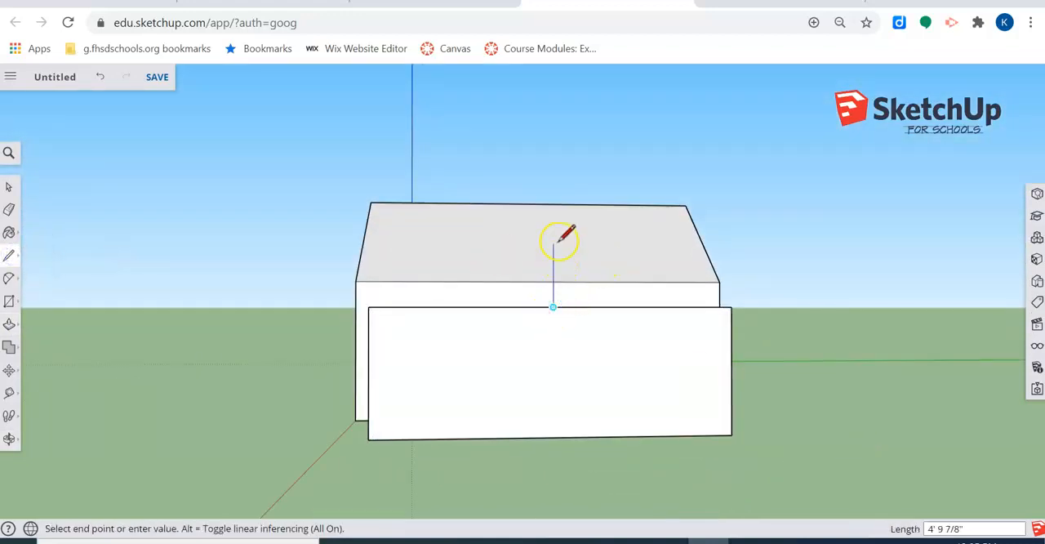
{"action": "left_click", "coordinate": [559, 229]}
{"action": "left_click", "coordinate": [732, 307]}
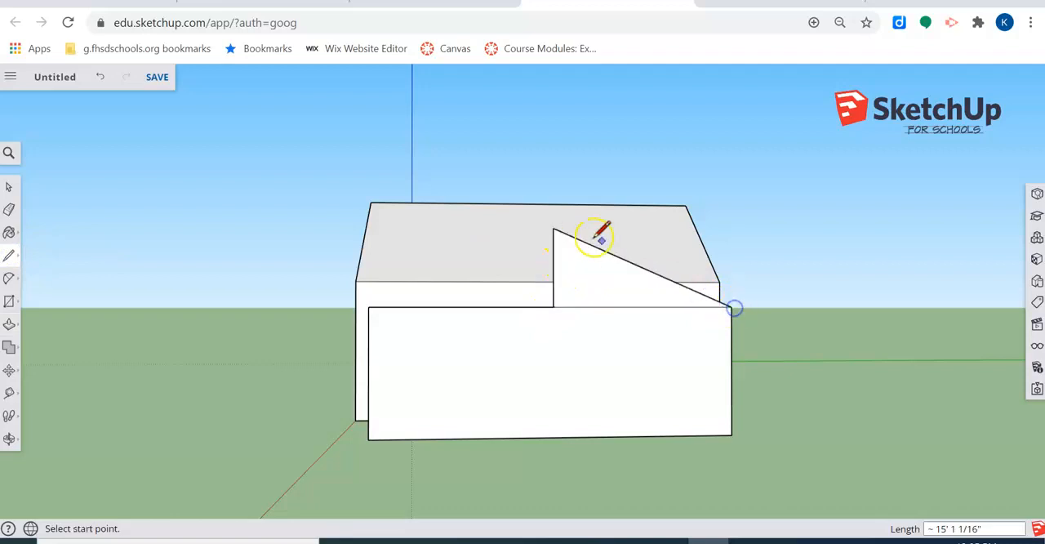
{"action": "left_click", "coordinate": [554, 229]}
{"action": "left_click", "coordinate": [369, 308]}
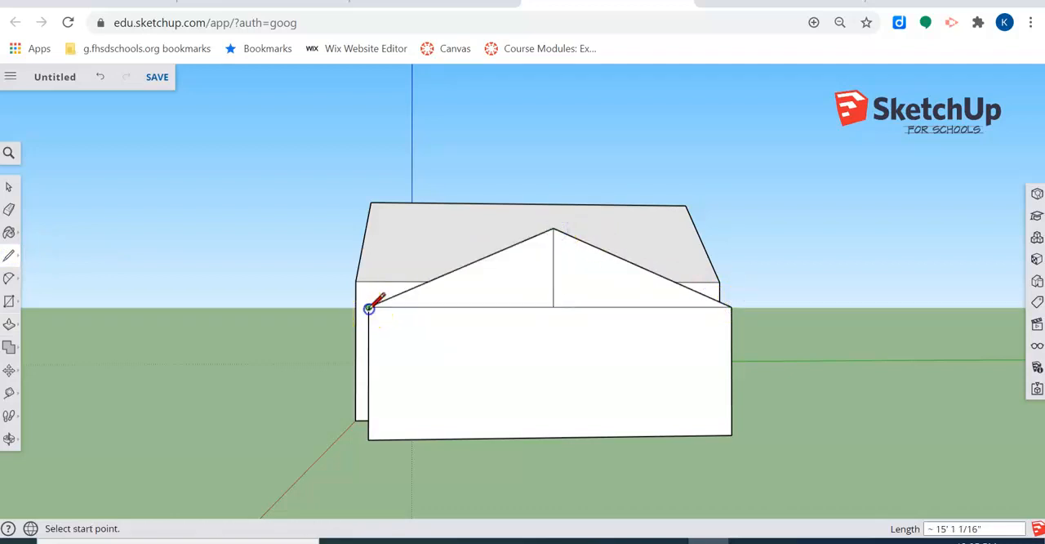
{"action": "left_click", "coordinate": [8, 210]}
{"action": "mouse_move", "coordinate": [560, 280]}
{"action": "middle_mouse_down"}
{"action": "mouse_move", "coordinate": [644, 388]}
{"action": "mouse_move", "coordinate": [320, 407]}
{"action": "middle_mouse_up"}
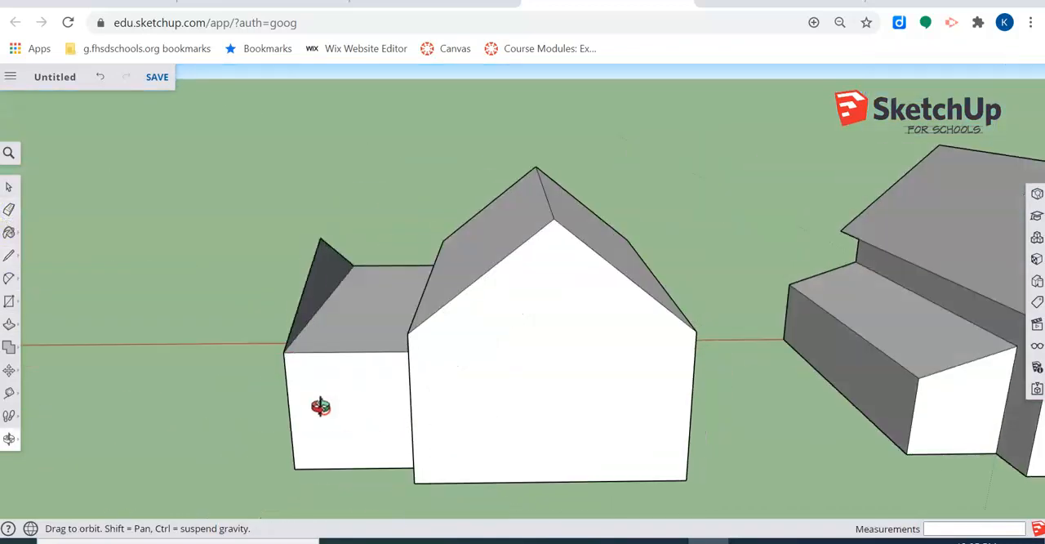
Step: Push/Pull the gable triangle 16' 1 1/4" back into the second house's roof and erase the line between gable and wall
{"action": "left_click", "coordinate": [9, 324]}
{"action": "left_click_drag", "start_coordinate": [338, 257], "coordinate": [520, 299]}
{"action": "middle_click_drag", "start_coordinate": [521, 299], "coordinate": [735, 379]}
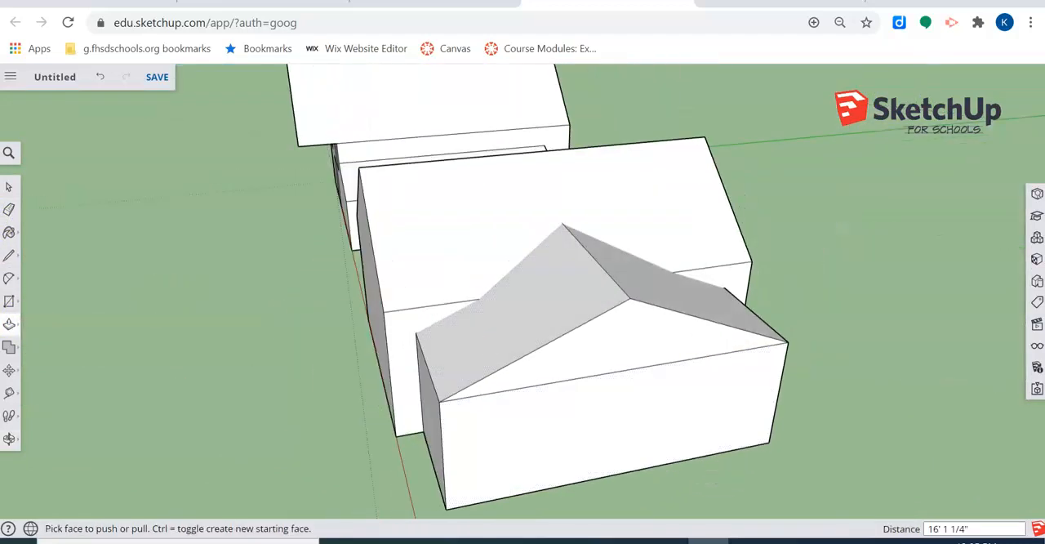
{"action": "left_click", "coordinate": [10, 211]}
{"action": "mouse_move", "coordinate": [349, 412]}
{"action": "middle_mouse_down"}
{"action": "mouse_move", "coordinate": [575, 338]}
{"action": "mouse_move", "coordinate": [498, 334]}
{"action": "middle_mouse_up"}
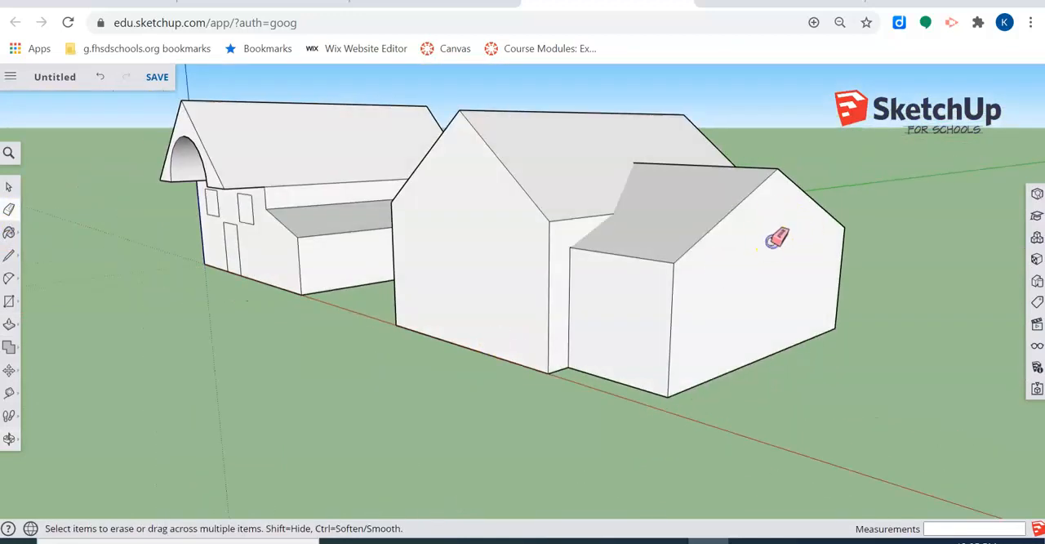
Step: Paint the first house's main roof slopes and the addition's roof with the Roofing Shingles GAF Estates material
{"action": "mouse_move", "coordinate": [255, 318]}
{"action": "middle_mouse_down"}
{"action": "mouse_move", "coordinate": [574, 350]}
{"action": "mouse_move", "coordinate": [645, 373]}
{"action": "mouse_move", "coordinate": [785, 346]}
{"action": "middle_mouse_up"}
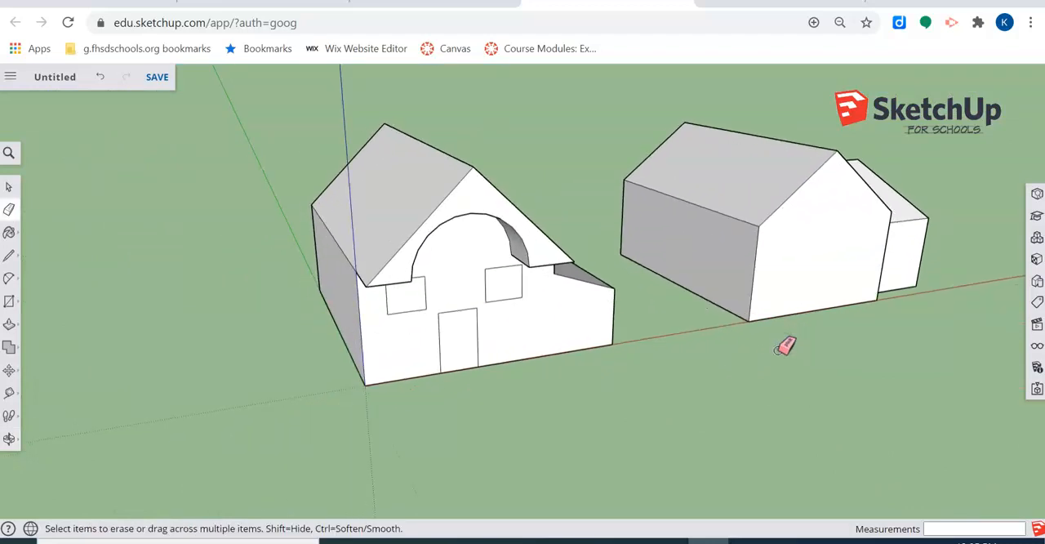
{"action": "left_click", "coordinate": [40, 218]}
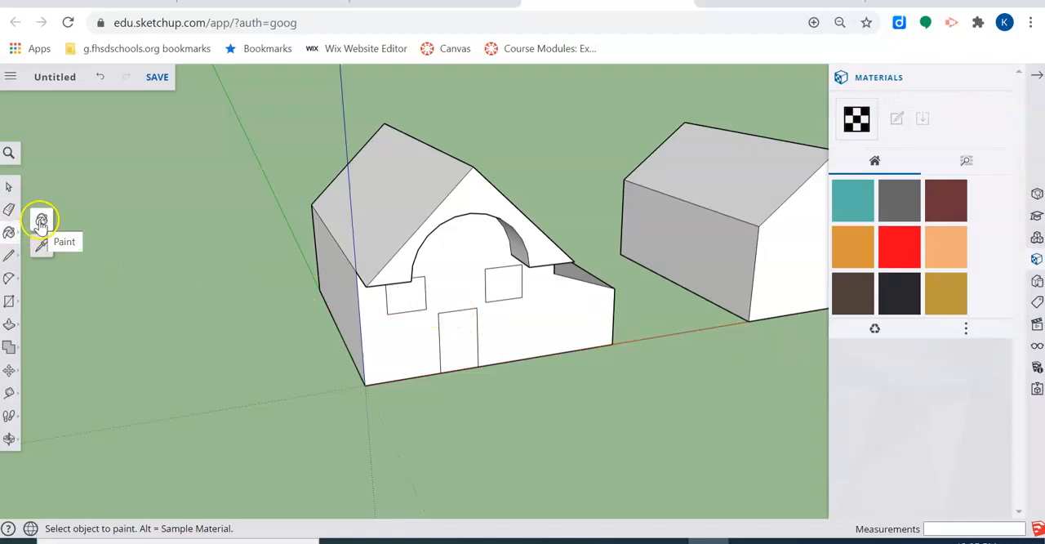
{"action": "scroll", "coordinate": [427, 299], "scroll_direction": "up", "scroll_amount": 3}
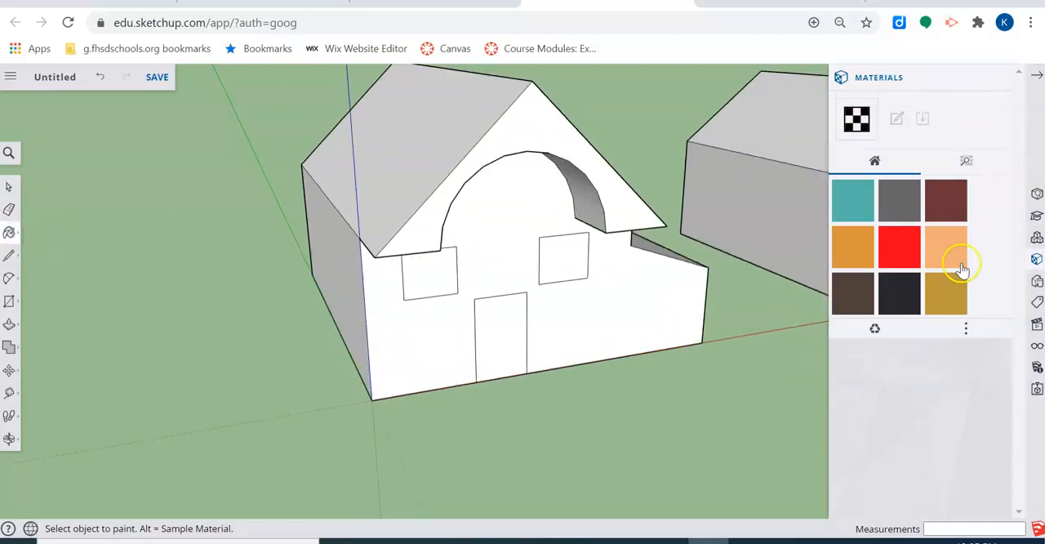
{"action": "left_click", "coordinate": [968, 166]}
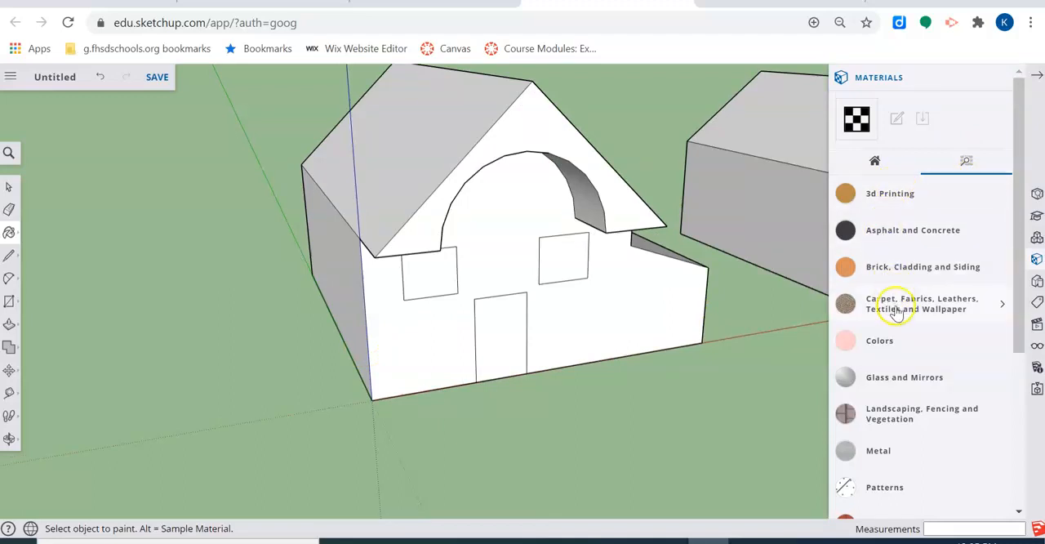
{"action": "scroll", "coordinate": [902, 357], "scroll_direction": "down", "scroll_amount": 3}
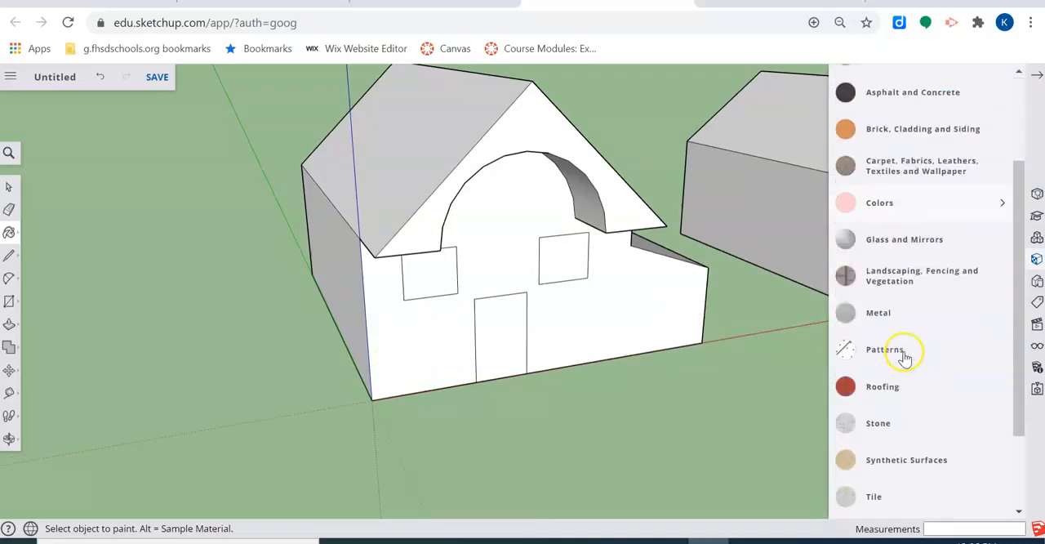
{"action": "scroll", "coordinate": [893, 445], "scroll_direction": "up", "scroll_amount": 3}
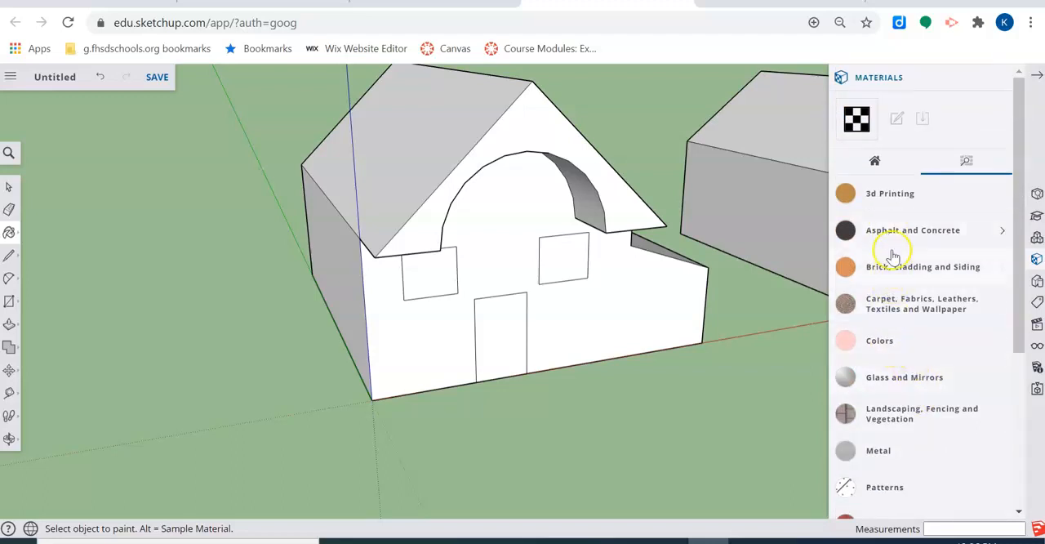
{"action": "scroll", "coordinate": [901, 401], "scroll_direction": "down", "scroll_amount": 3}
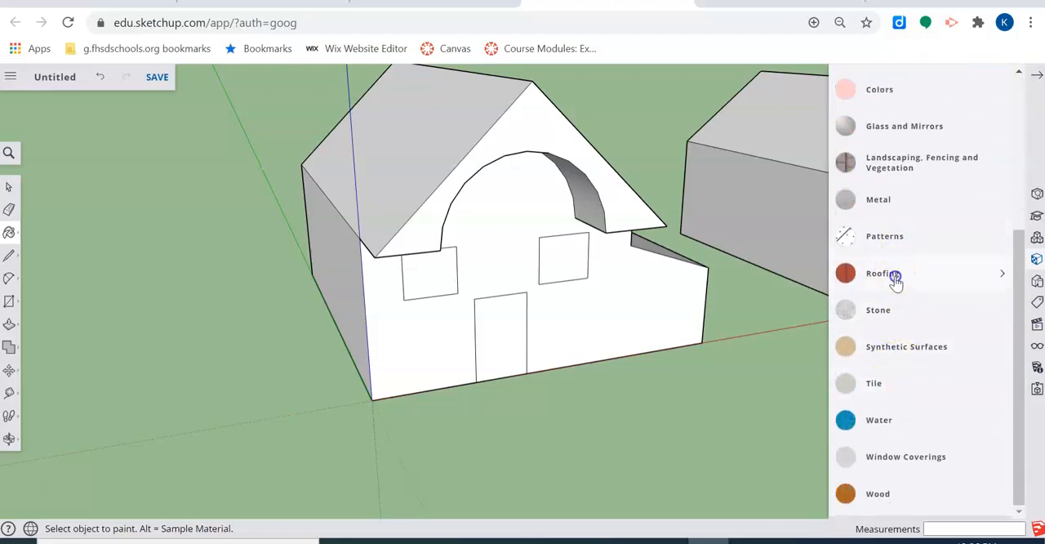
{"action": "left_click", "coordinate": [884, 273]}
{"action": "left_click", "coordinate": [857, 356]}
{"action": "left_click", "coordinate": [476, 133]}
{"action": "mouse_move", "coordinate": [482, 136]}
{"action": "middle_mouse_down"}
{"action": "mouse_move", "coordinate": [555, 169]}
{"action": "mouse_move", "coordinate": [372, 204]}
{"action": "middle_mouse_up"}
{"action": "left_click", "coordinate": [524, 158]}
{"action": "left_click", "coordinate": [635, 266]}
{"action": "middle_click_drag", "start_coordinate": [331, 276], "coordinate": [556, 192]}
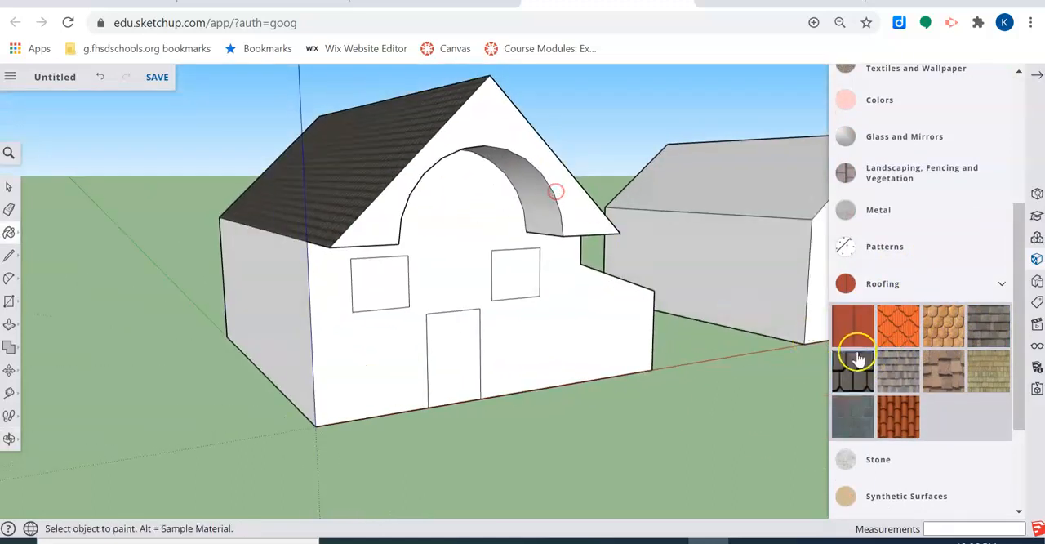
Step: Paint the first house's front, side and addition walls with Cladding Siding White, undoing any stray paint on the roof
{"action": "scroll", "coordinate": [890, 343], "scroll_direction": "up", "scroll_amount": 3}
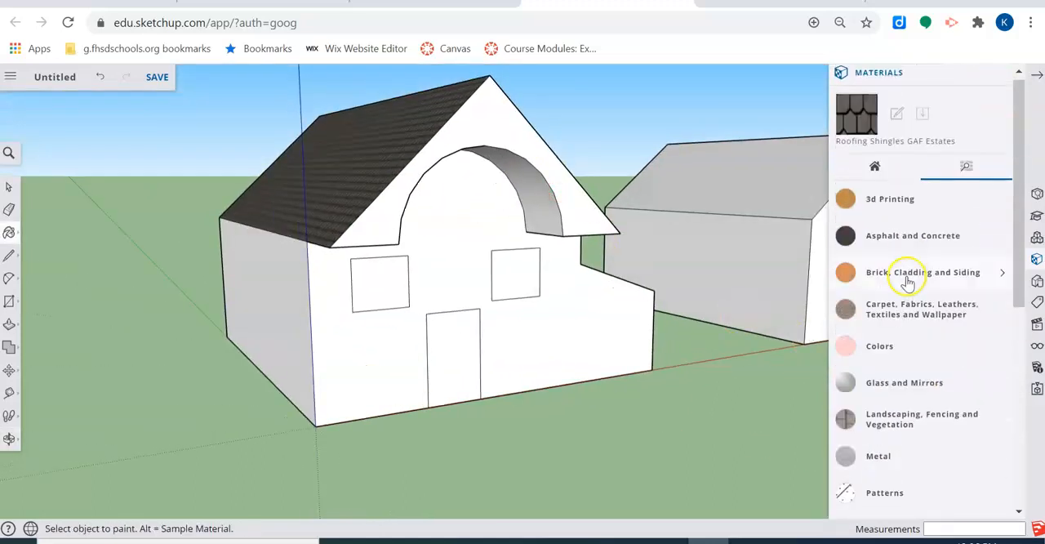
{"action": "left_click", "coordinate": [922, 275]}
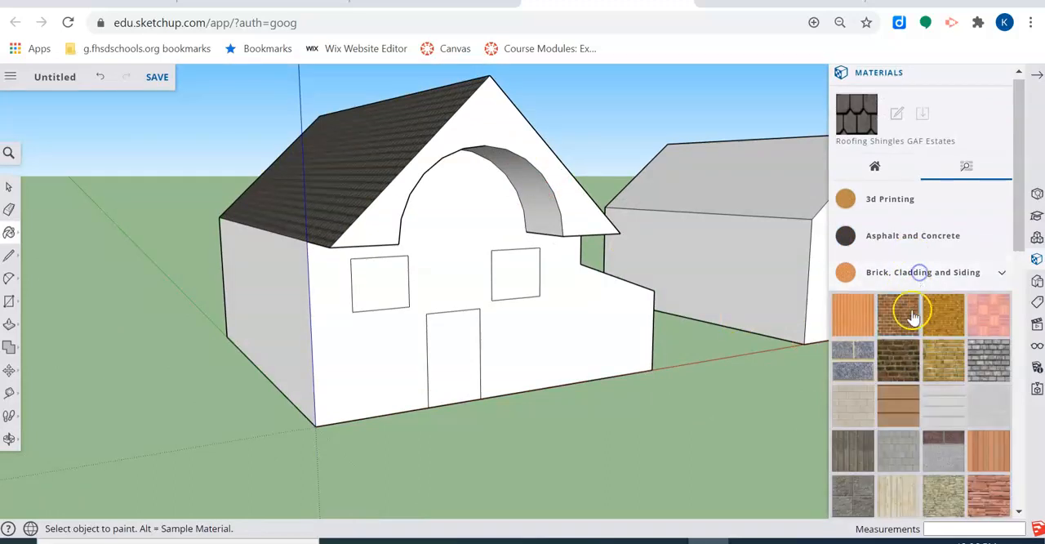
{"action": "left_click", "coordinate": [936, 412]}
{"action": "left_click", "coordinate": [355, 333]}
{"action": "left_click", "coordinate": [280, 313]}
{"action": "middle_click_drag", "start_coordinate": [656, 299], "coordinate": [396, 294]}
{"action": "left_click", "coordinate": [536, 327]}
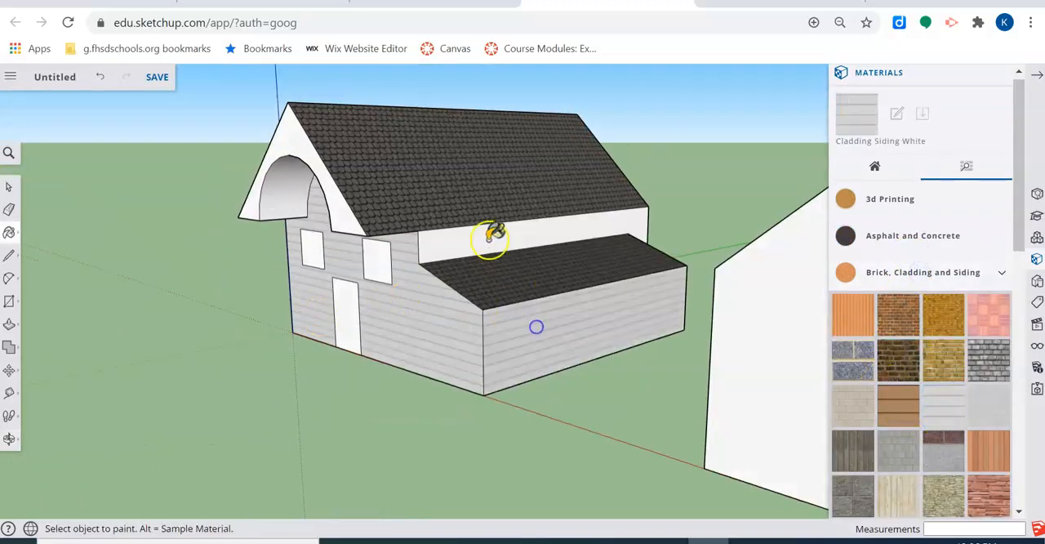
{"action": "left_click", "coordinate": [488, 220]}
{"action": "key", "text": "ctrl+z"}
{"action": "left_click", "coordinate": [436, 247]}
Step: Paint both front windows of the first house with the Translucent Glass Tinted material
{"action": "middle_click_drag", "start_coordinate": [323, 298], "coordinate": [597, 299]}
{"action": "scroll", "coordinate": [929, 331], "scroll_direction": "down", "scroll_amount": 7}
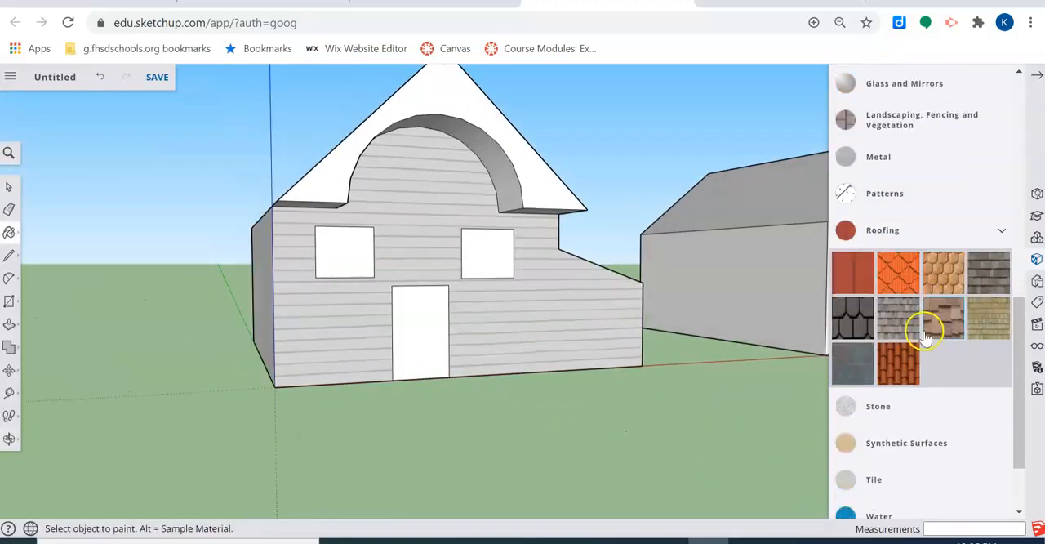
{"action": "scroll", "coordinate": [923, 339], "scroll_direction": "down", "scroll_amount": 2}
{"action": "scroll", "coordinate": [913, 424], "scroll_direction": "up", "scroll_amount": 10}
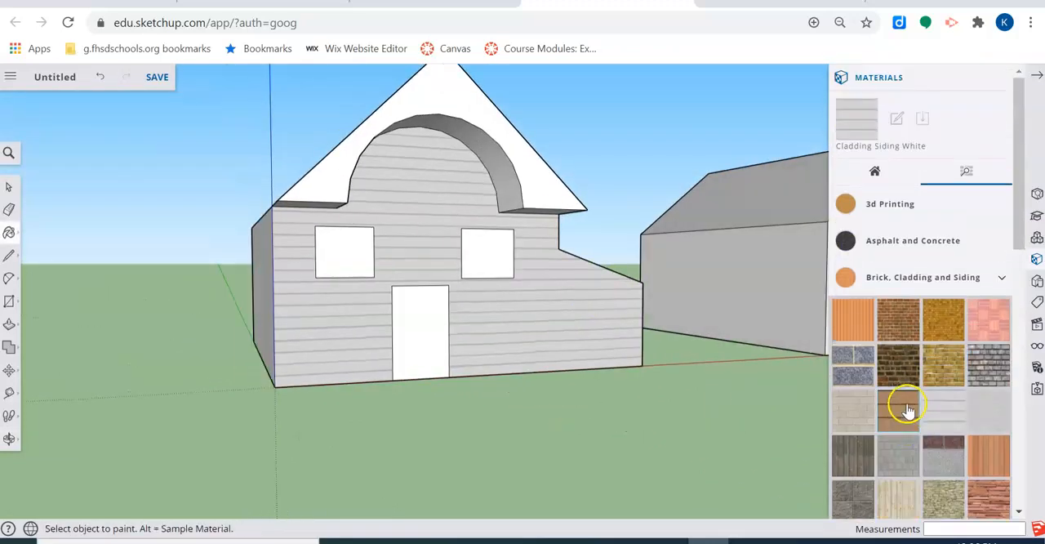
{"action": "scroll", "coordinate": [909, 410], "scroll_direction": "down", "scroll_amount": 5}
{"action": "left_click", "coordinate": [905, 253]}
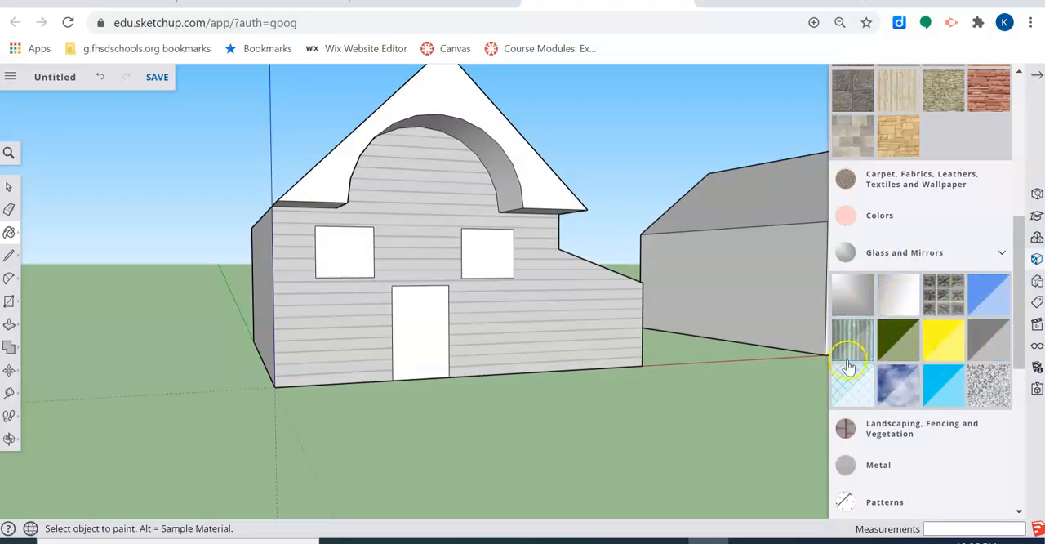
{"action": "left_click", "coordinate": [931, 392]}
{"action": "left_click", "coordinate": [349, 258]}
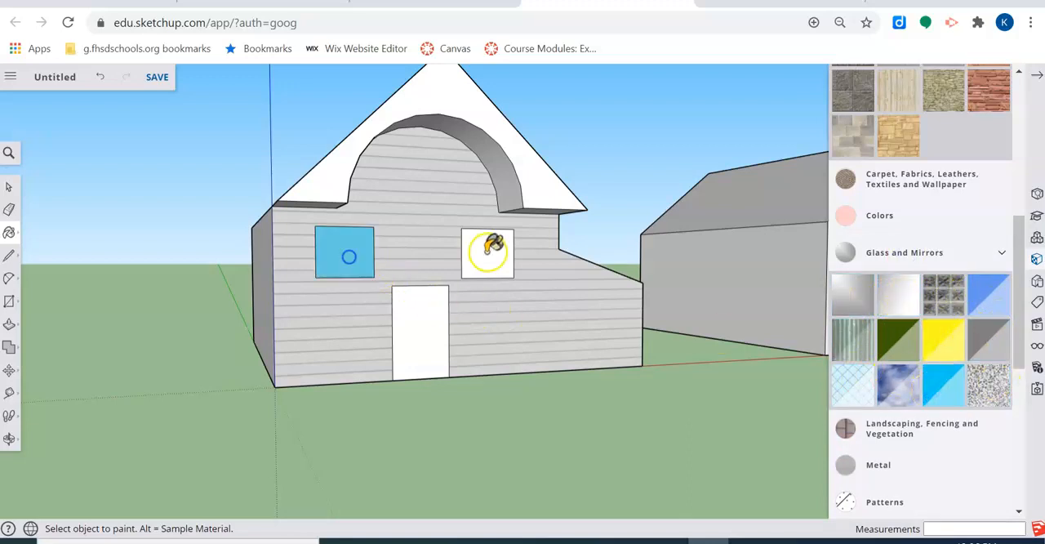
{"action": "left_click", "coordinate": [489, 252]}
{"action": "scroll", "coordinate": [269, 236], "scroll_direction": "up", "scroll_amount": 4}
{"action": "middle_click_drag", "start_coordinate": [493, 249], "coordinate": [399, 287]}
{"action": "left_click", "coordinate": [445, 204]}
{"action": "middle_click_drag", "start_coordinate": [531, 350], "coordinate": [691, 322]}
{"action": "key", "text": "ctrl+z"}
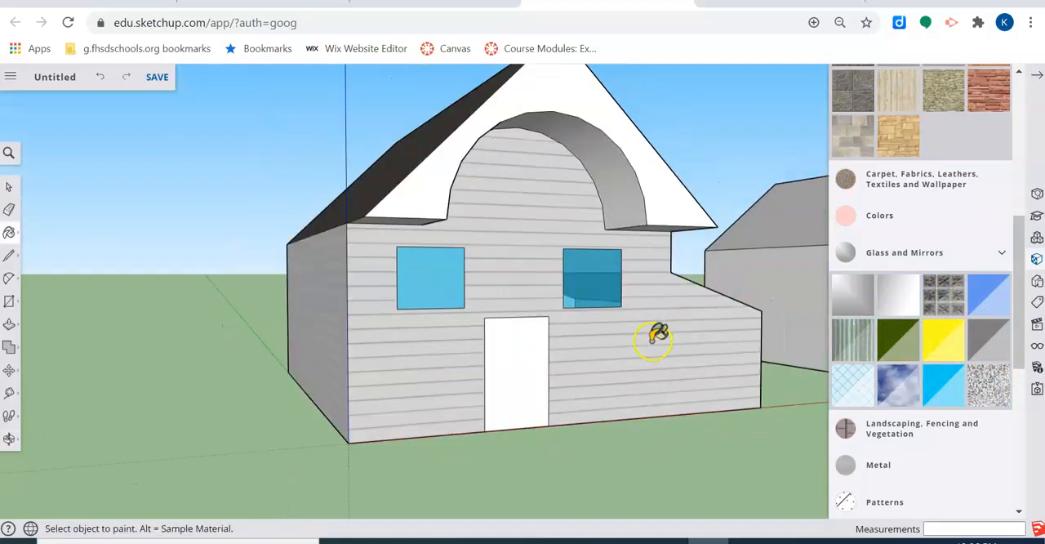
Step: Show the materials used in the model and sample the siding material from the first house's front wall
{"action": "scroll", "coordinate": [629, 339], "scroll_direction": "down", "scroll_amount": 3}
{"action": "middle_click_drag", "start_coordinate": [602, 346], "coordinate": [599, 400]}
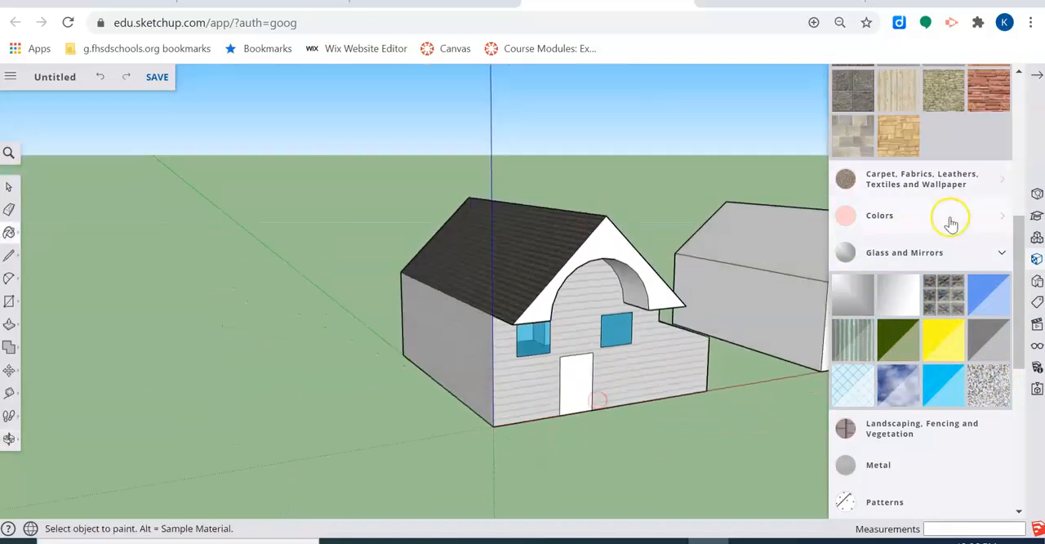
{"action": "left_click", "coordinate": [1038, 70]}
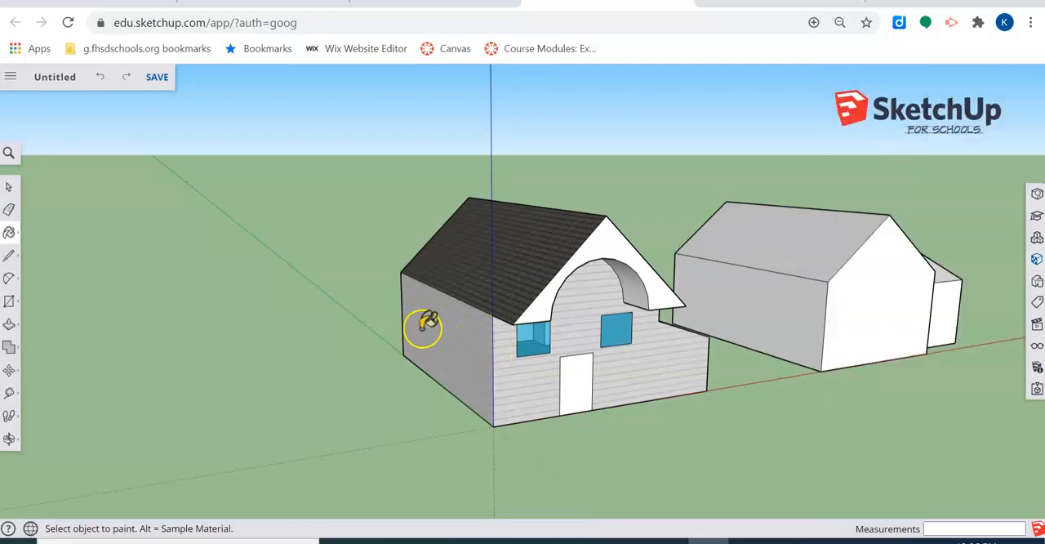
{"action": "left_click", "coordinate": [8, 236]}
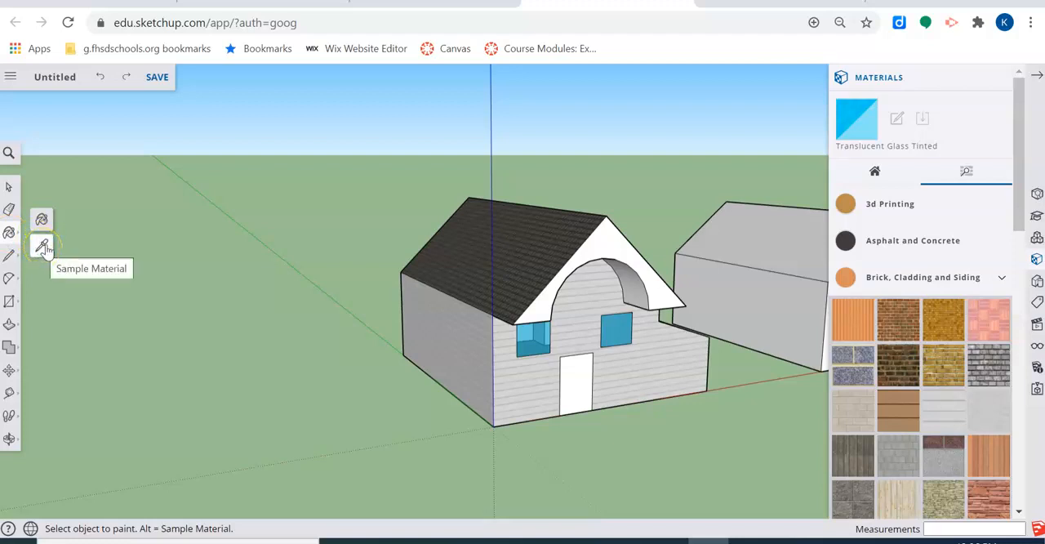
{"action": "left_click", "coordinate": [42, 248]}
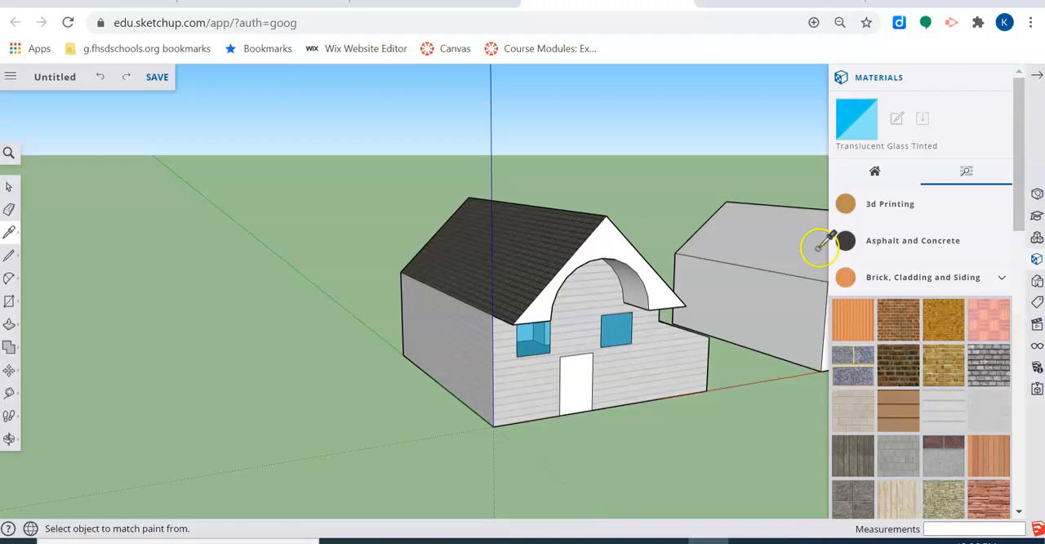
{"action": "left_click", "coordinate": [878, 171]}
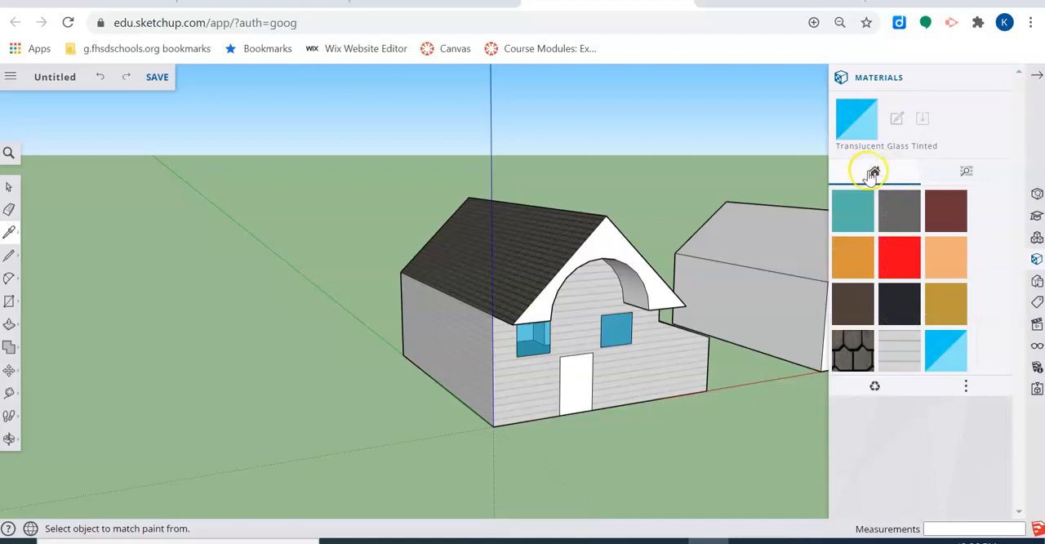
{"action": "left_click", "coordinate": [577, 295]}
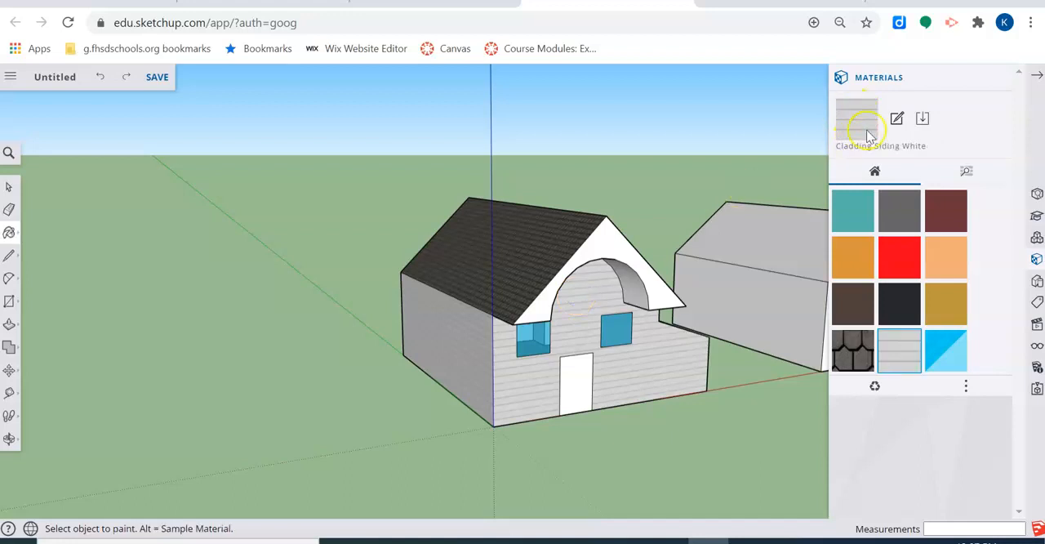
Step: Colorize the Cladding Siding White material with the muted reddish brown #9D7F7F
{"action": "left_click", "coordinate": [900, 121]}
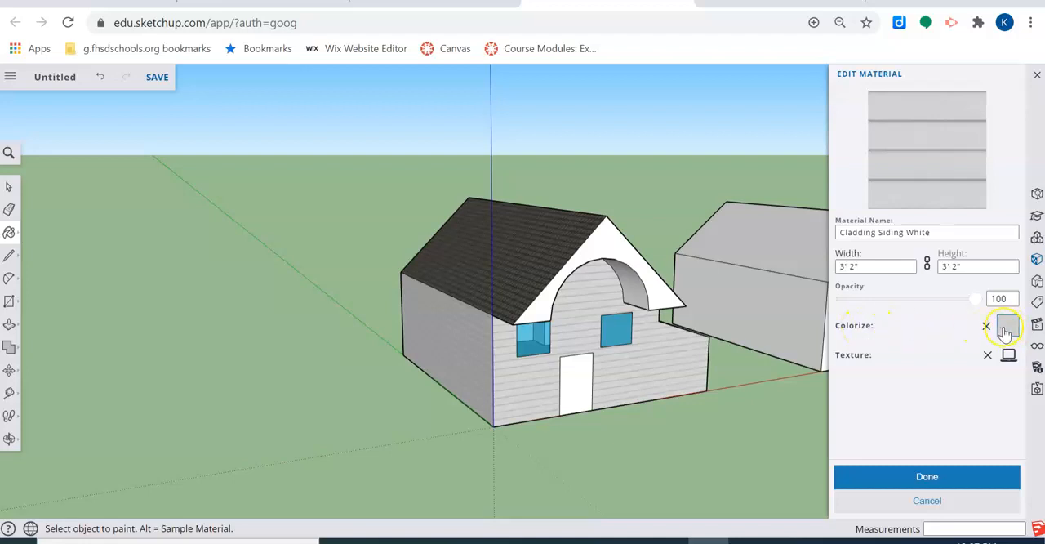
{"action": "left_click", "coordinate": [891, 298]}
{"action": "left_click_drag", "start_coordinate": [896, 302], "coordinate": [876, 306]}
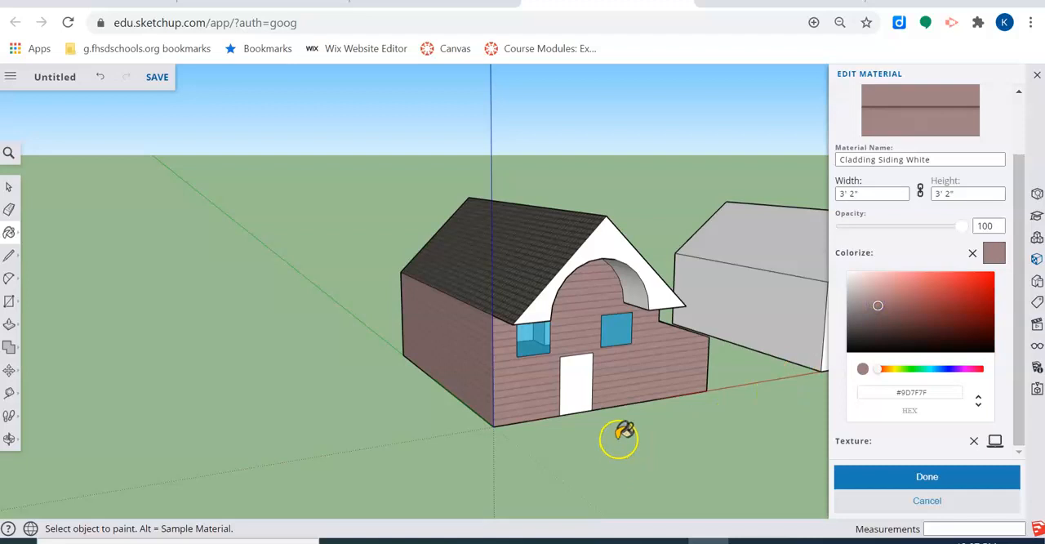
{"action": "left_click", "coordinate": [905, 476]}
Step: Sample the shingle material from the first house's main roof
{"action": "middle_click_drag", "start_coordinate": [555, 255], "coordinate": [535, 290]}
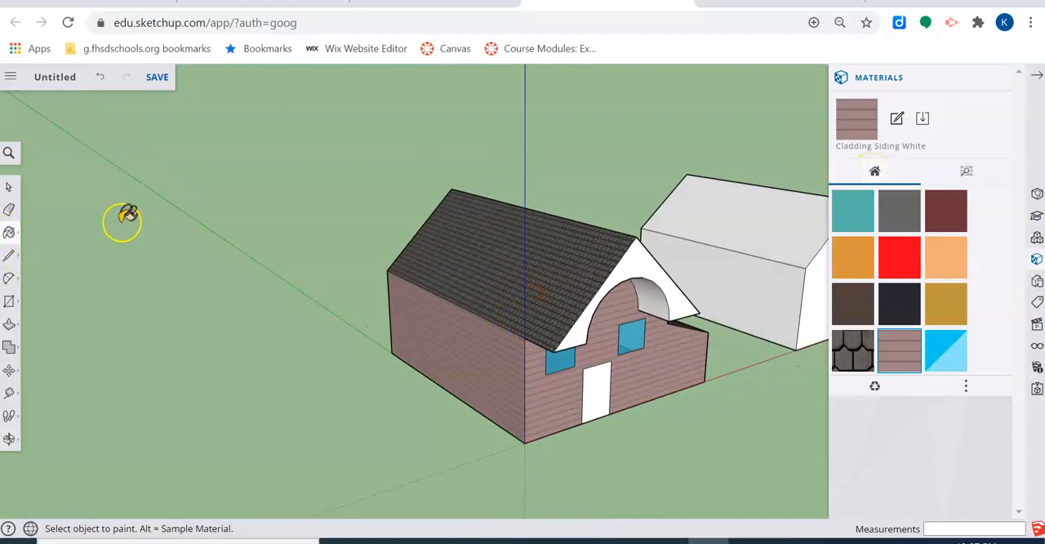
{"action": "left_click", "coordinate": [9, 232]}
{"action": "left_click", "coordinate": [41, 244]}
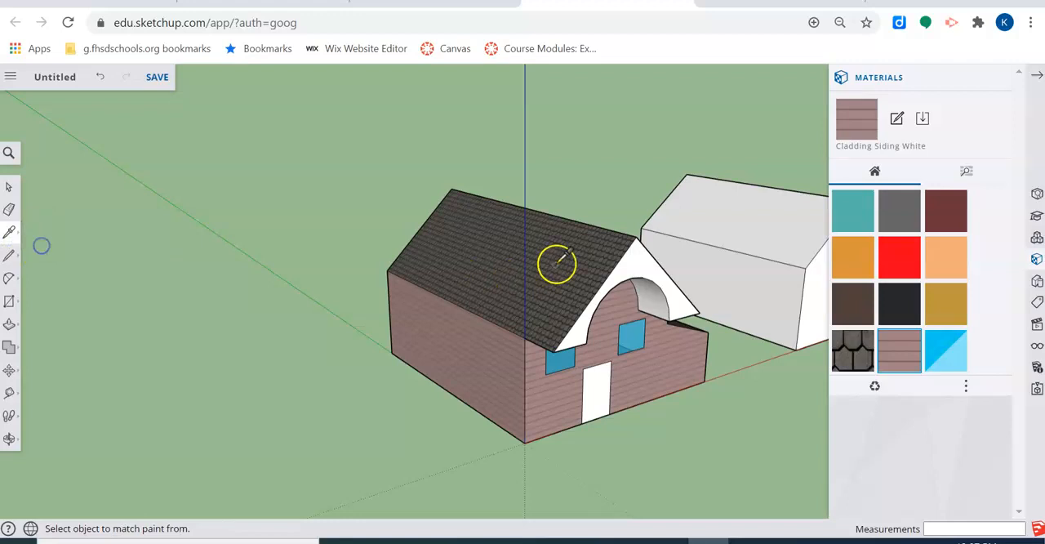
{"action": "left_click", "coordinate": [557, 261]}
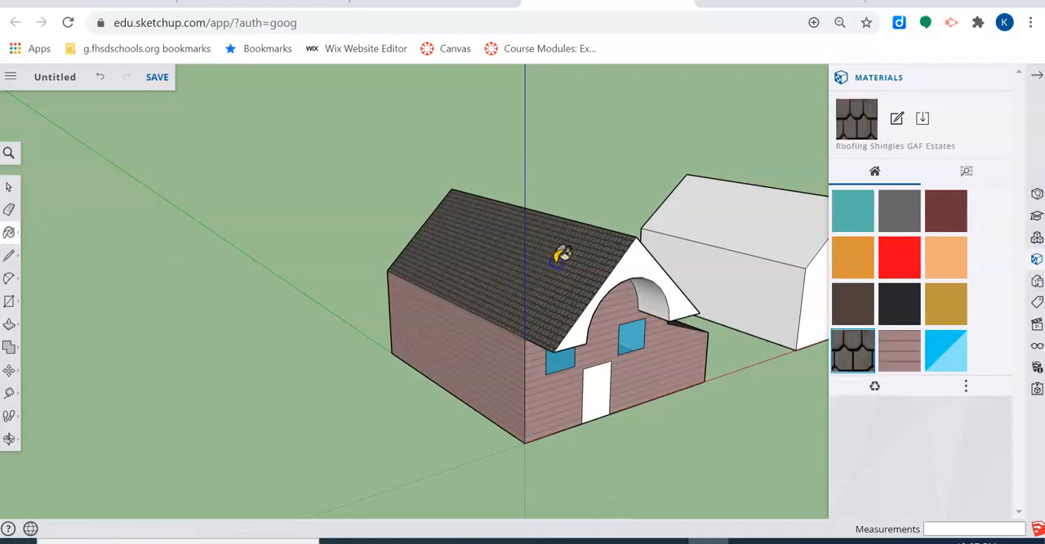
Step: Colorize the Roofing Shingles GAF Estates material near-black and view the recolored roof from several sides of the house
{"action": "left_click", "coordinate": [896, 119]}
{"action": "left_click", "coordinate": [1006, 327]}
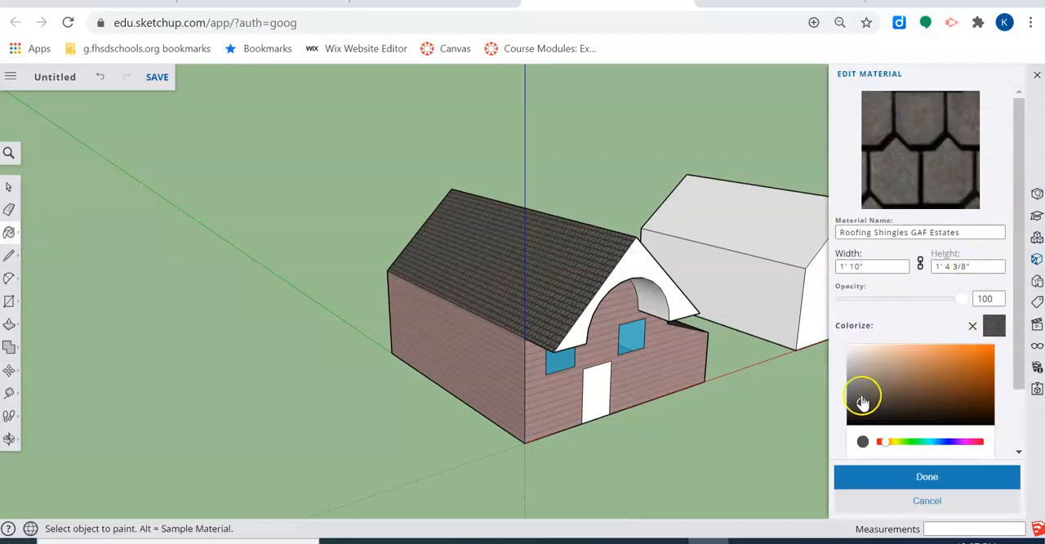
{"action": "left_click", "coordinate": [989, 361]}
{"action": "left_click_drag", "start_coordinate": [993, 362], "coordinate": [845, 426]}
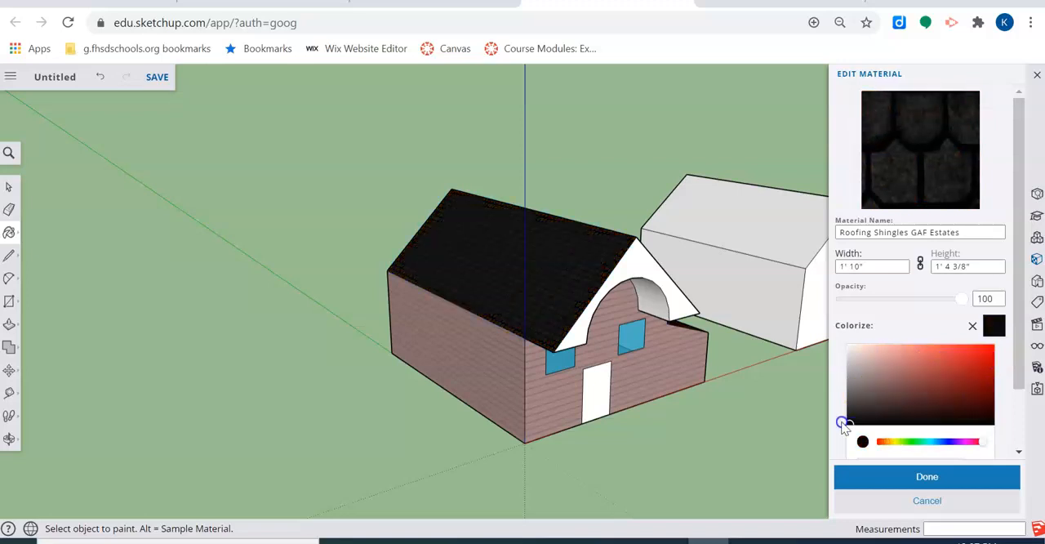
{"action": "middle_click_drag", "start_coordinate": [806, 427], "coordinate": [424, 366]}
{"action": "left_click", "coordinate": [929, 484]}
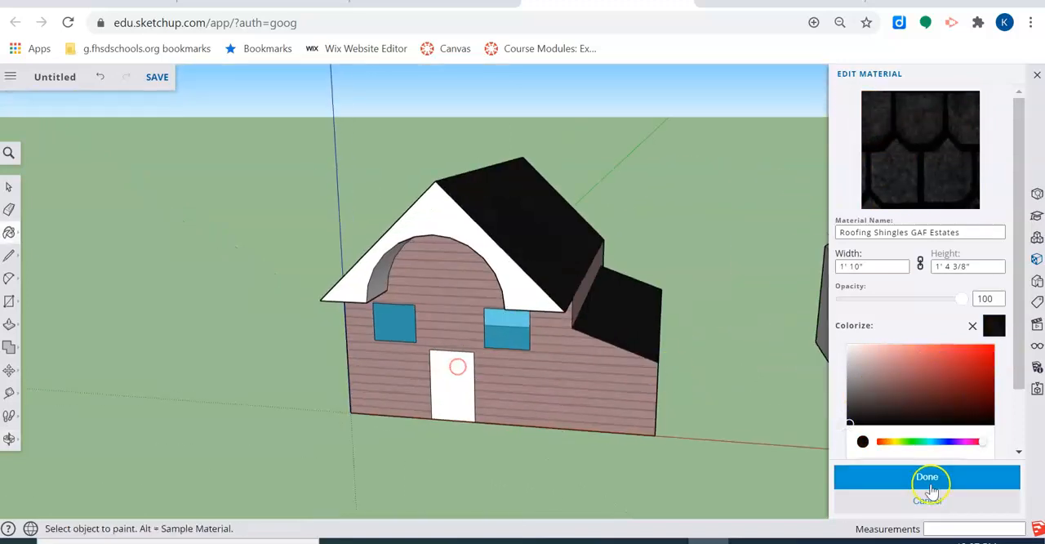
{"action": "mouse_move", "coordinate": [346, 373]}
{"action": "middle_mouse_down"}
{"action": "mouse_move", "coordinate": [612, 422]}
{"action": "mouse_move", "coordinate": [444, 354]}
{"action": "middle_mouse_up"}
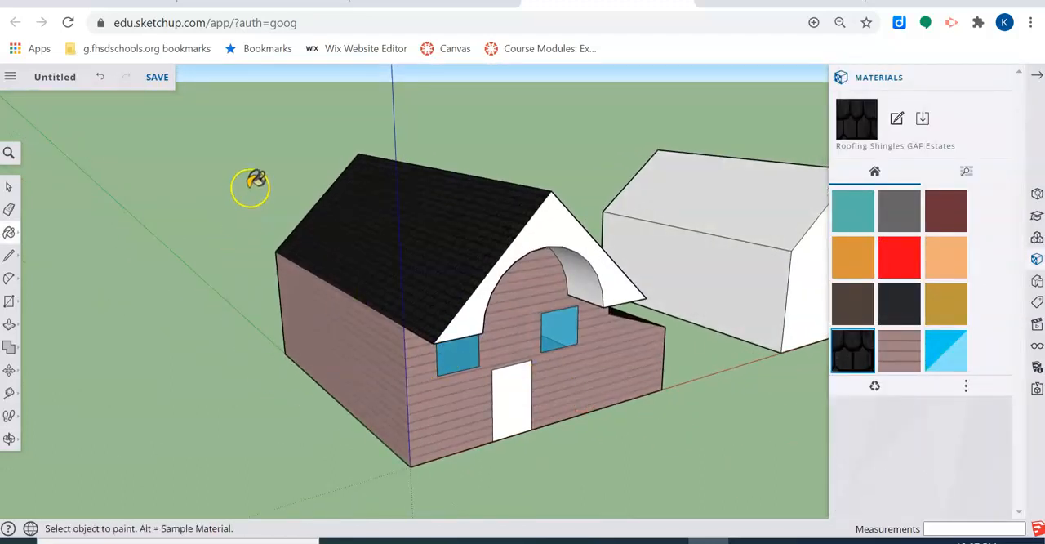
Step: Save the model to Google Drive, confirming its name and choosing the Sketch Up folder as the location
{"action": "left_click", "coordinate": [158, 77]}
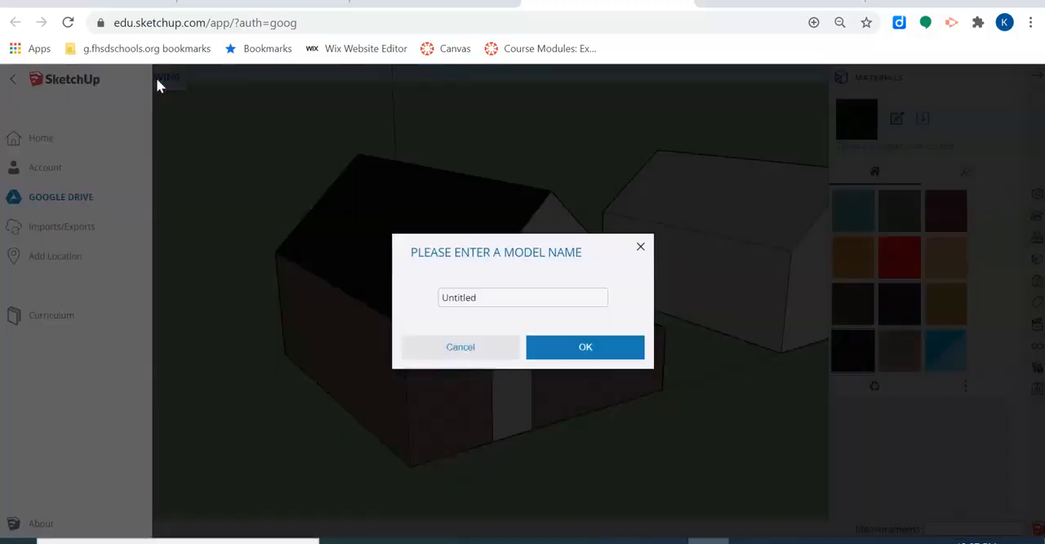
{"action": "left_click", "coordinate": [496, 298]}
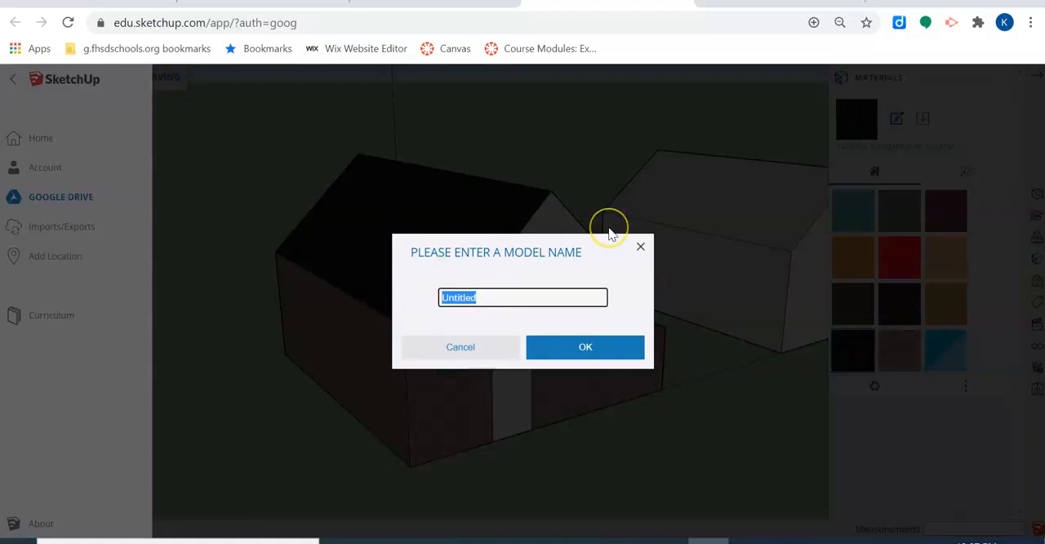
{"action": "left_click", "coordinate": [567, 350]}
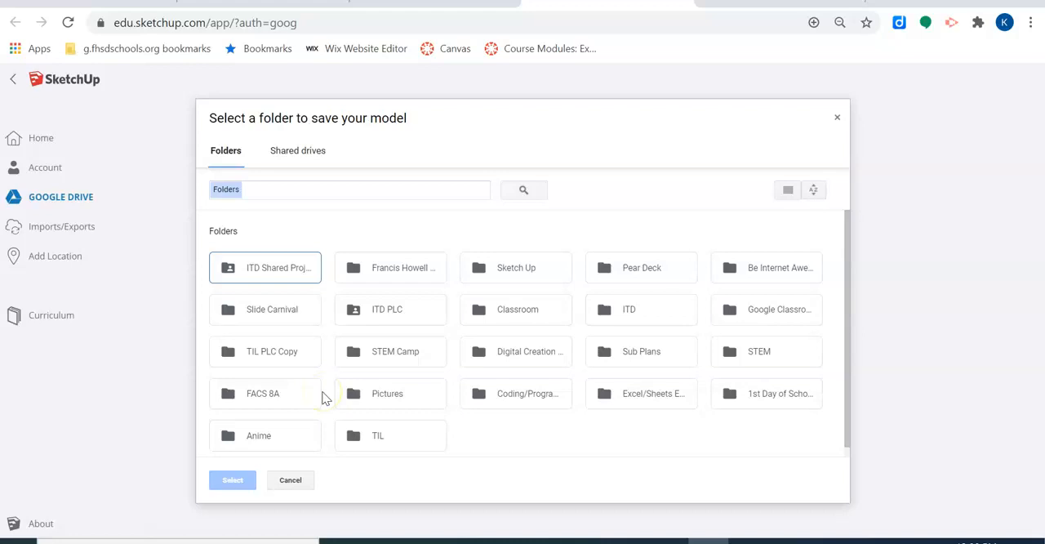
{"action": "left_click", "coordinate": [533, 272]}
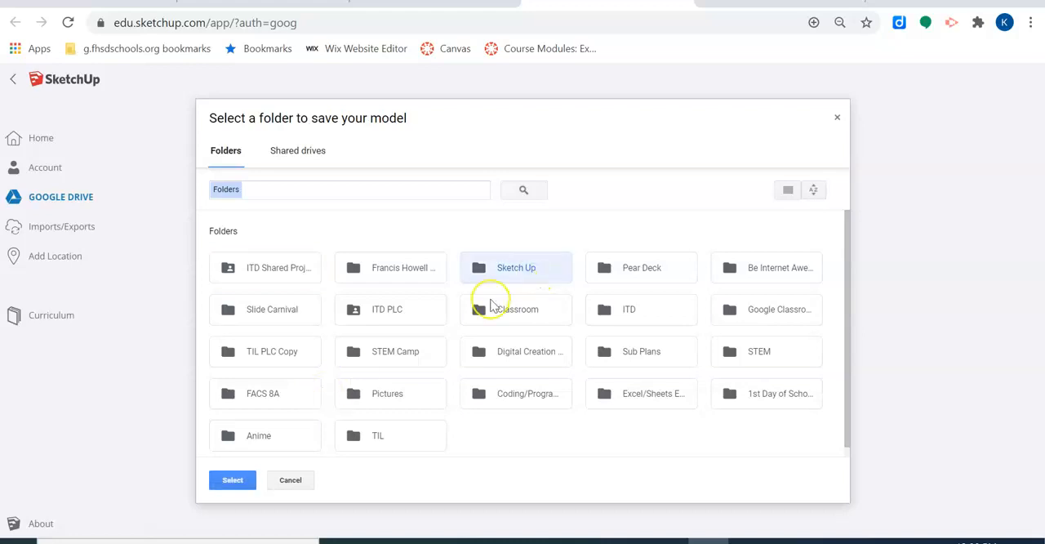
{"action": "left_click", "coordinate": [233, 482]}
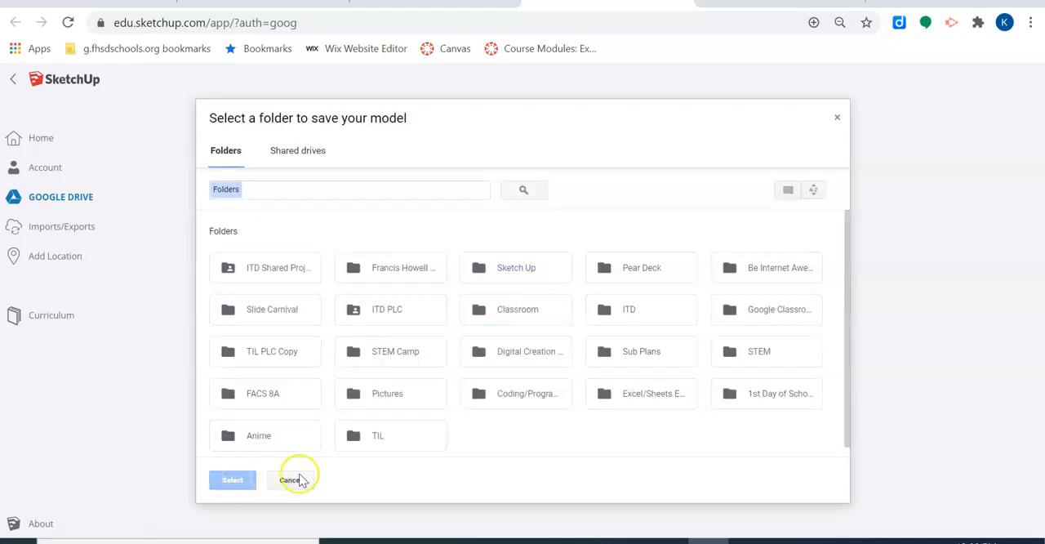